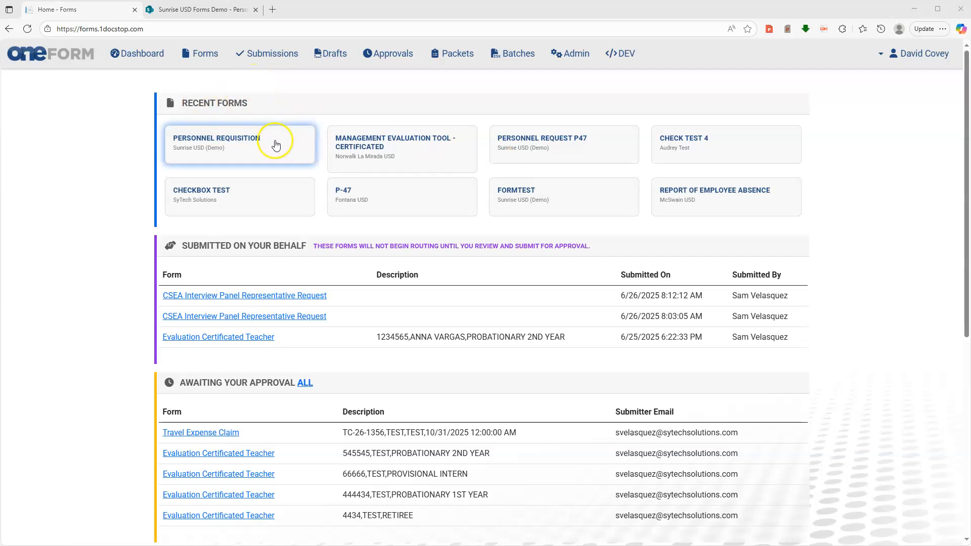
# Step: Review the dashboard's recent forms, forms submitted on your behalf, forms awaiting approval and recently submitted forms
pyautogui.scroll(-2, 323, 231)
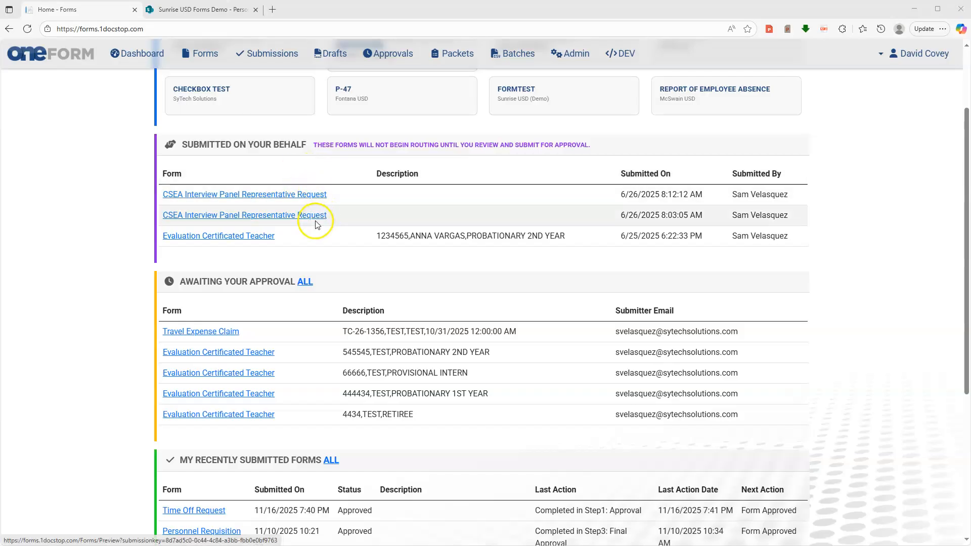
pyautogui.scroll(-2, 554, 233)
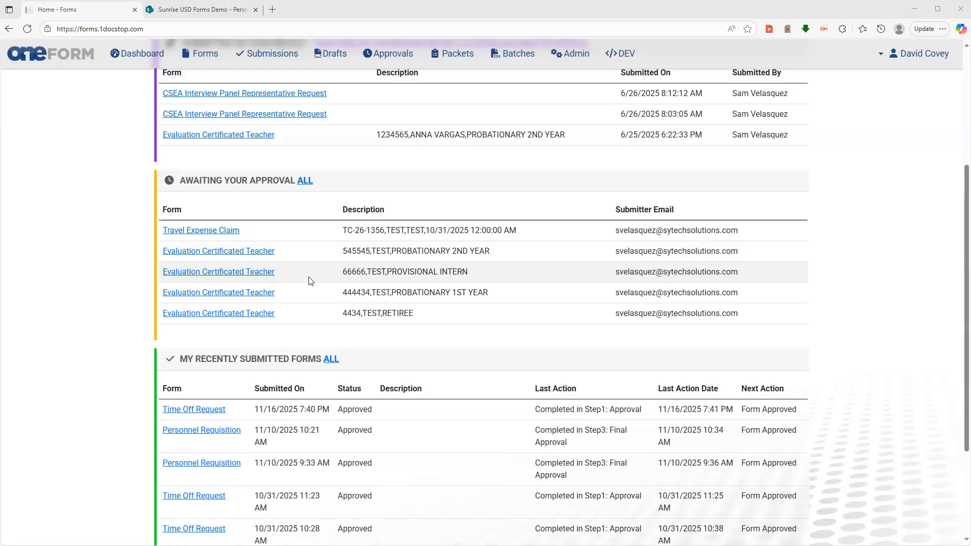
pyautogui.scroll(-3, 319, 308)
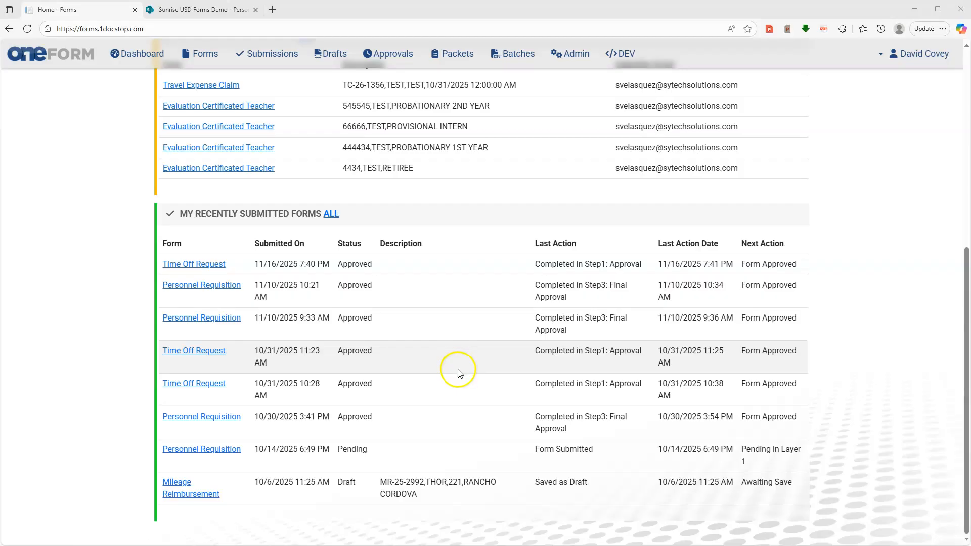
pyautogui.scroll(7, 459, 373)
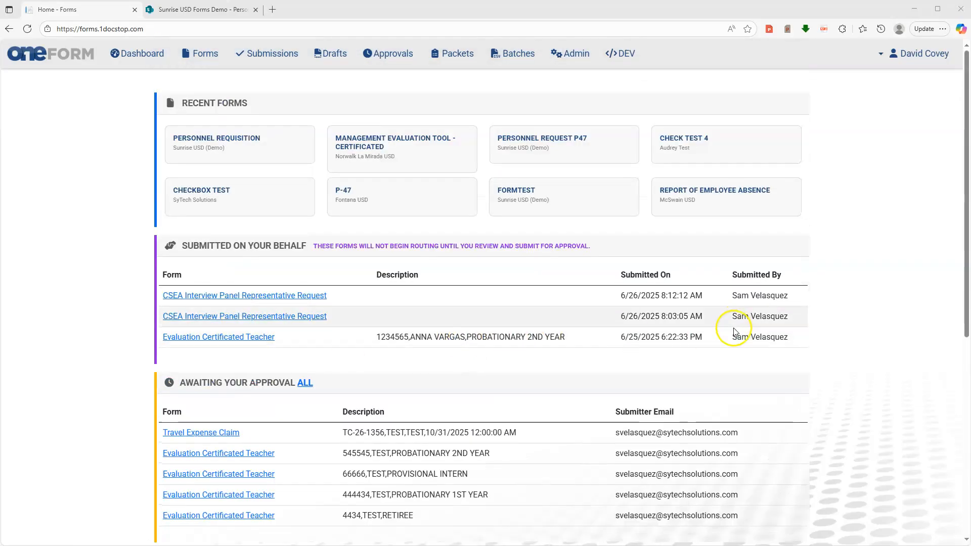
pyautogui.scroll(-4, 733, 379)
pyautogui.scroll(1, 758, 313)
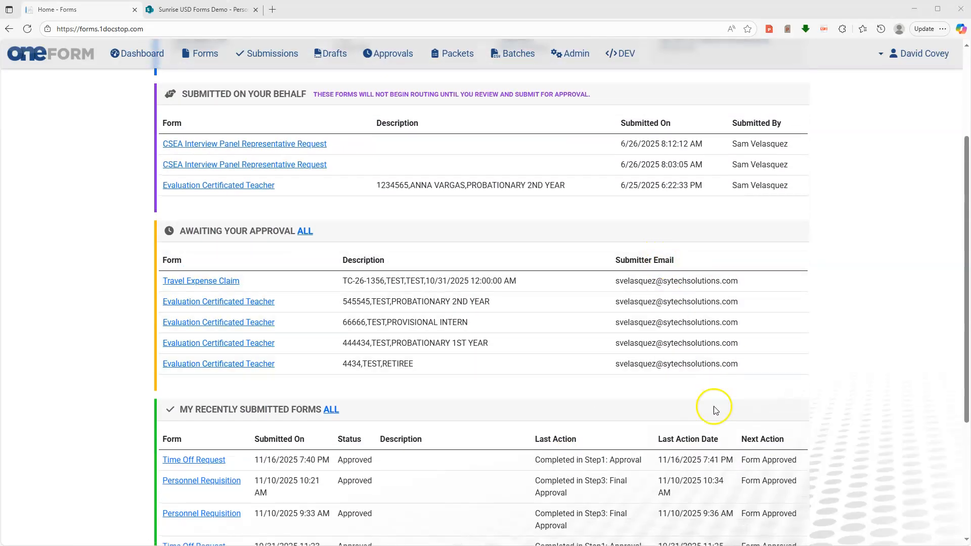
pyautogui.scroll(3, 405, 299)
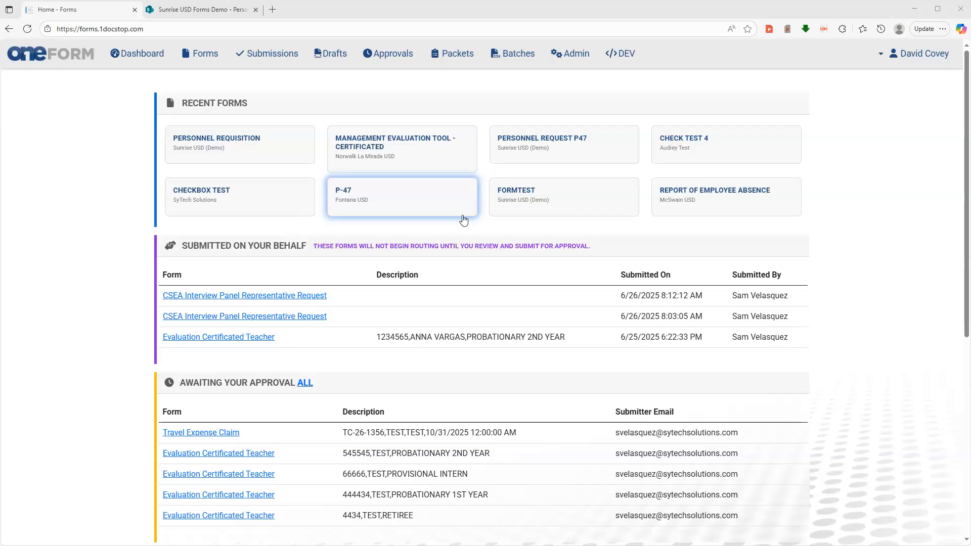
# Step: Open the forms list and show all forms available to the admin
pyautogui.click(213, 53)
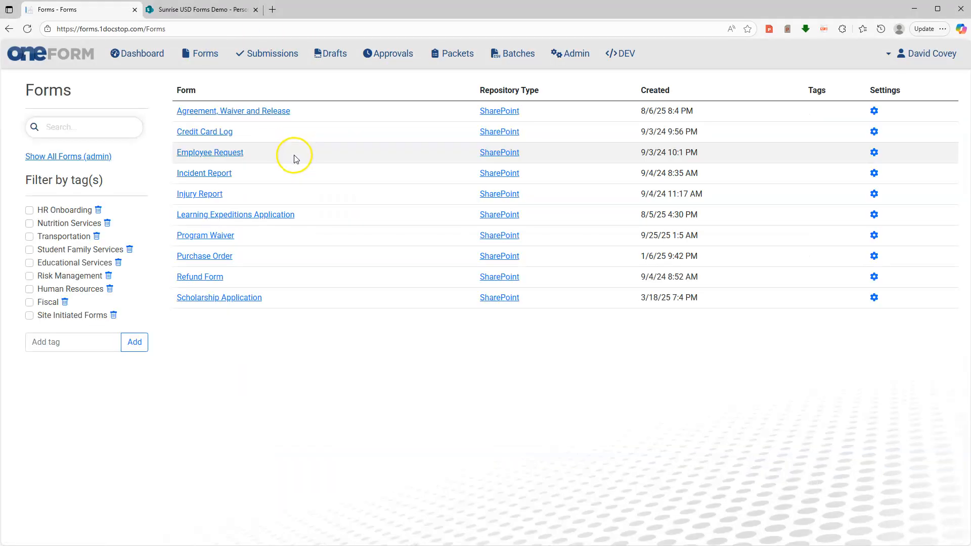
pyautogui.click(78, 157)
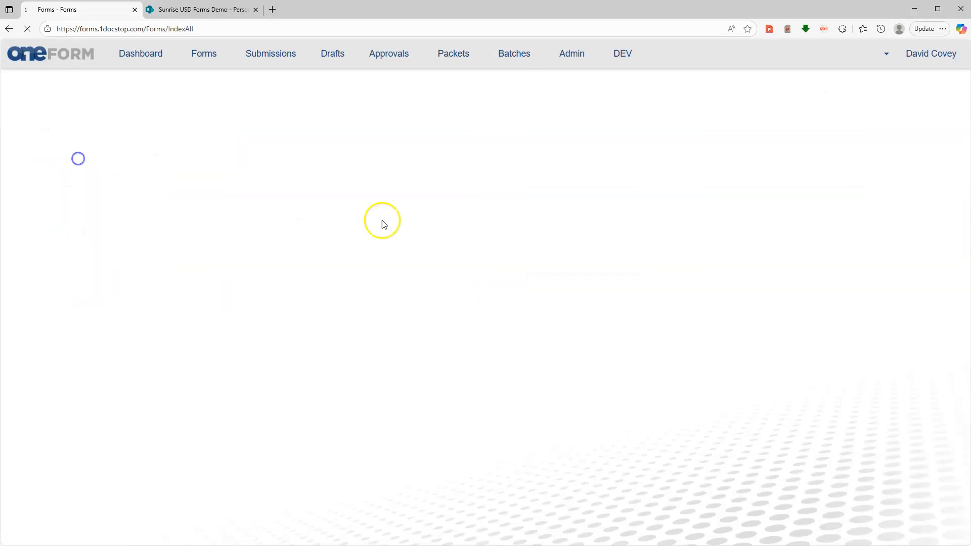
pyautogui.scroll(-5, 433, 247)
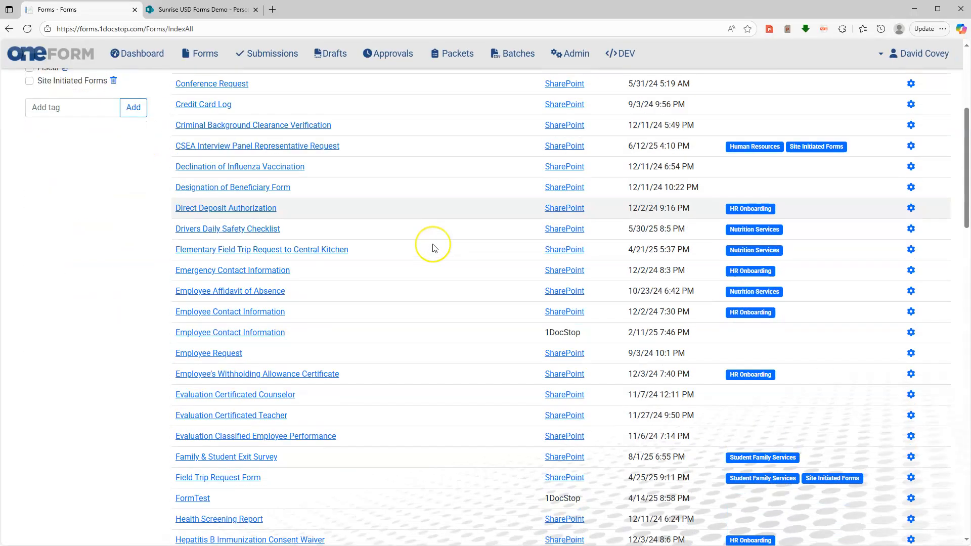
pyautogui.scroll(6, 434, 247)
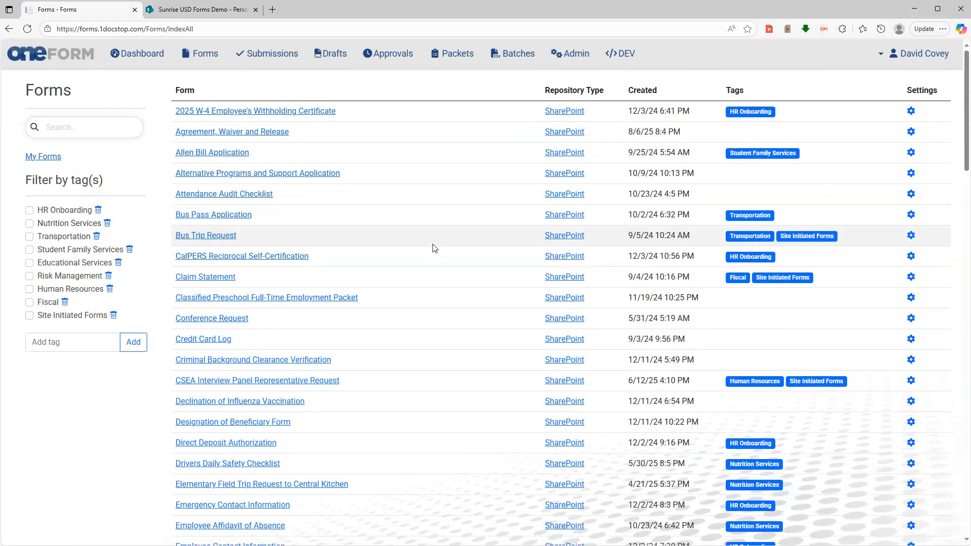
# Step: Search the forms for "person" and open the Personnel Requisition form created 10/14/25
pyautogui.click(122, 125)
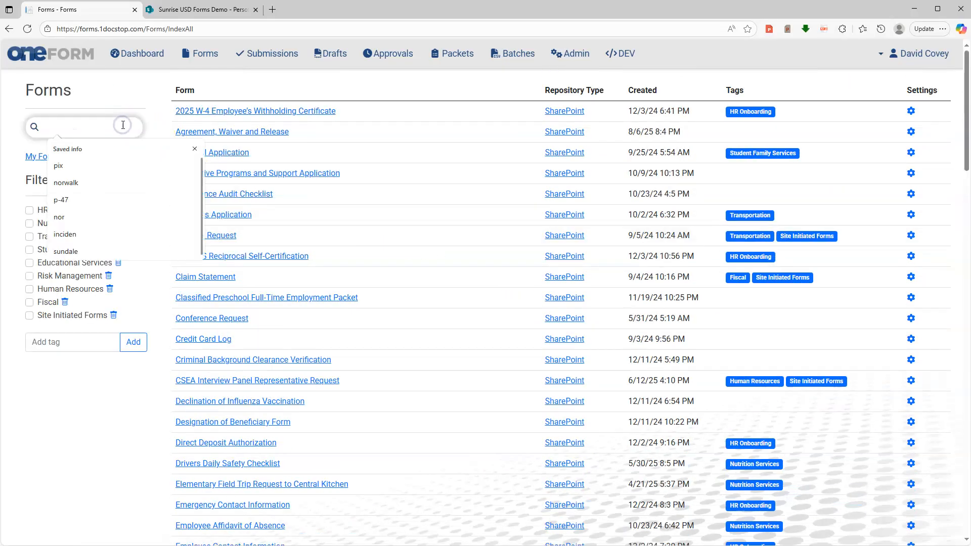
pyautogui.write('person')
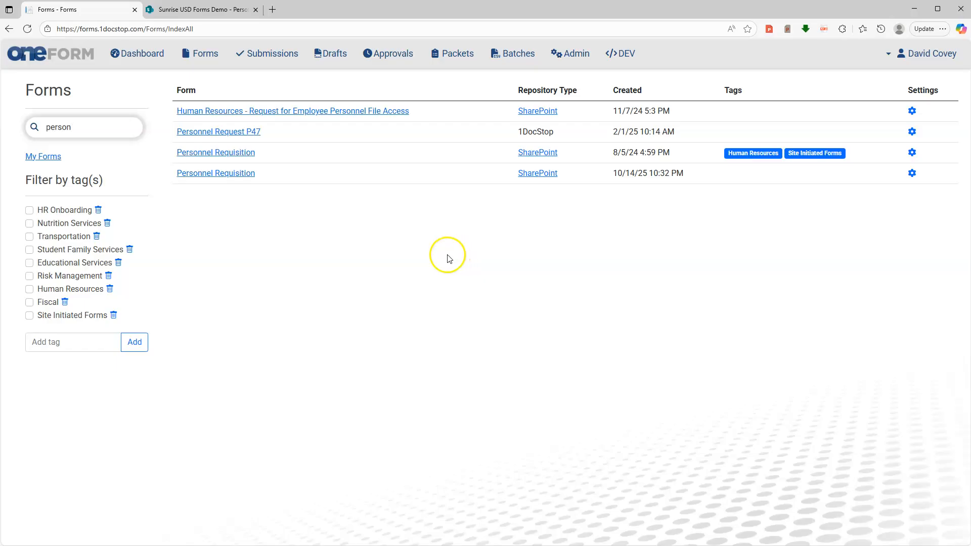
pyautogui.click(231, 176)
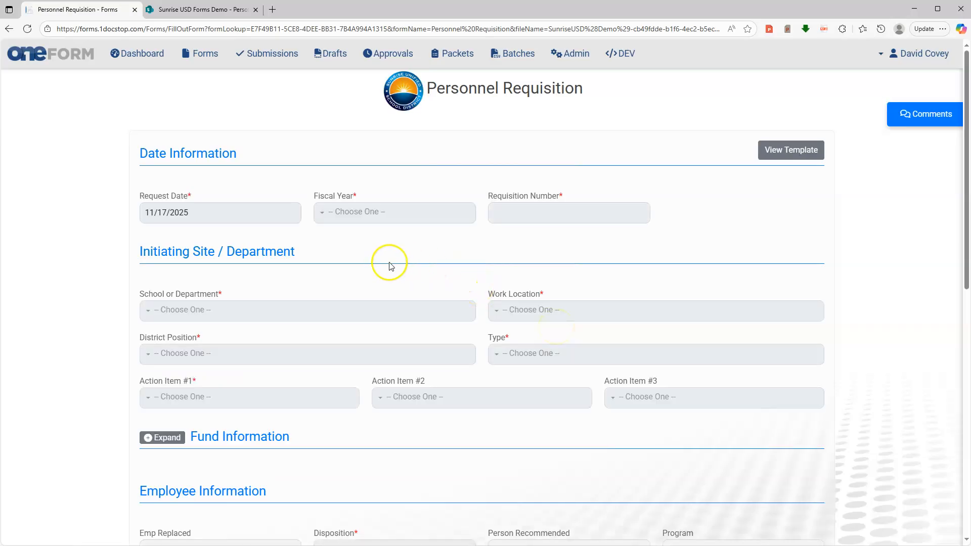
# Step: Look through the blank Personnel Requisition form from Date Information to the submission options
pyautogui.scroll(-7, 400, 268)
pyautogui.scroll(-3, 398, 269)
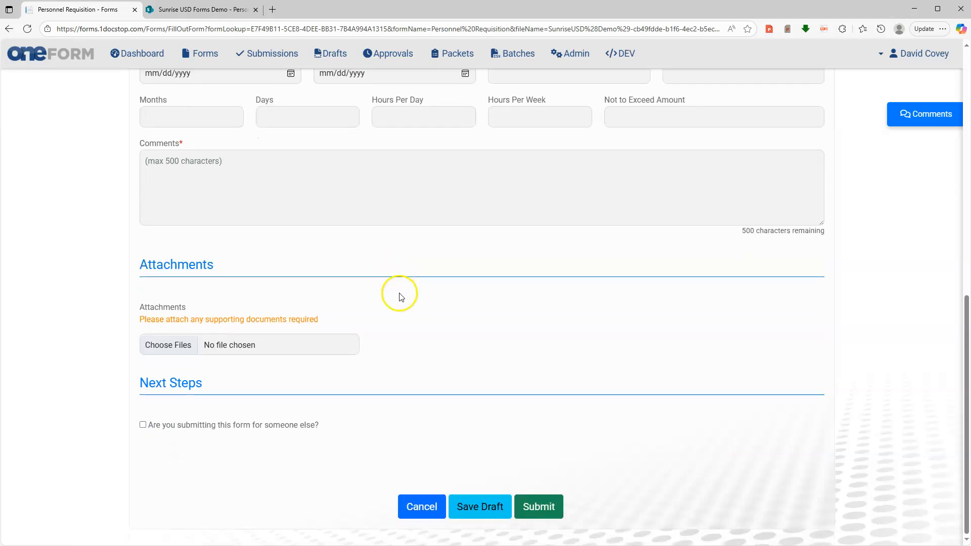
pyautogui.scroll(10, 403, 316)
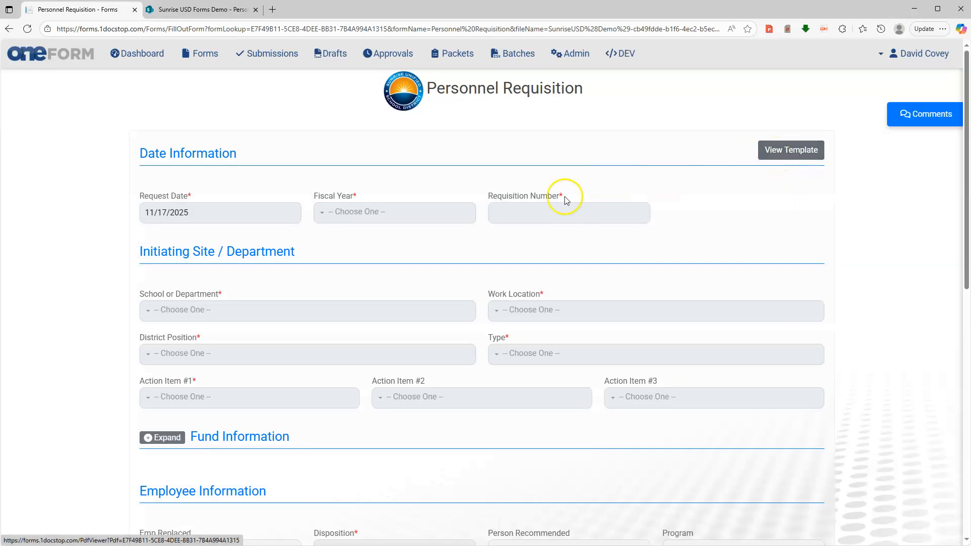
pyautogui.scroll(-2, 382, 236)
pyautogui.scroll(1, 397, 318)
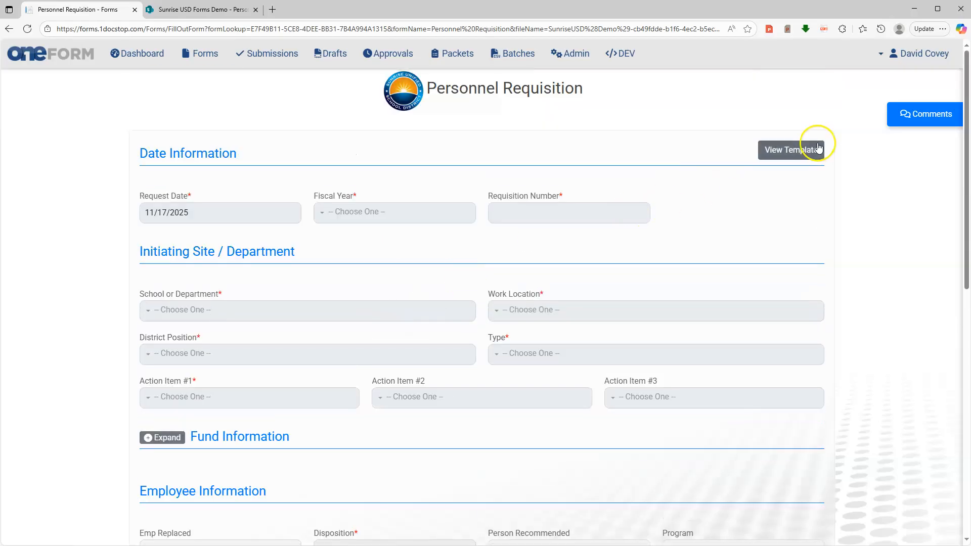
# Step: Open the Personnel Requisition's PDF template and examine its Initiating Site/Department, Fiscal Services and Human Resources sections
pyautogui.click(782, 157)
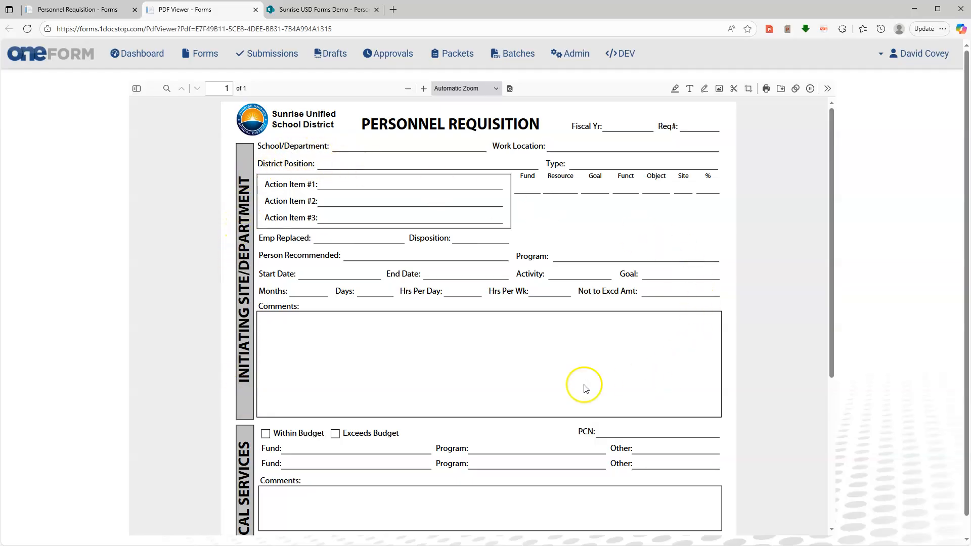
pyautogui.scroll(-3, 427, 257)
pyautogui.scroll(-2, 429, 259)
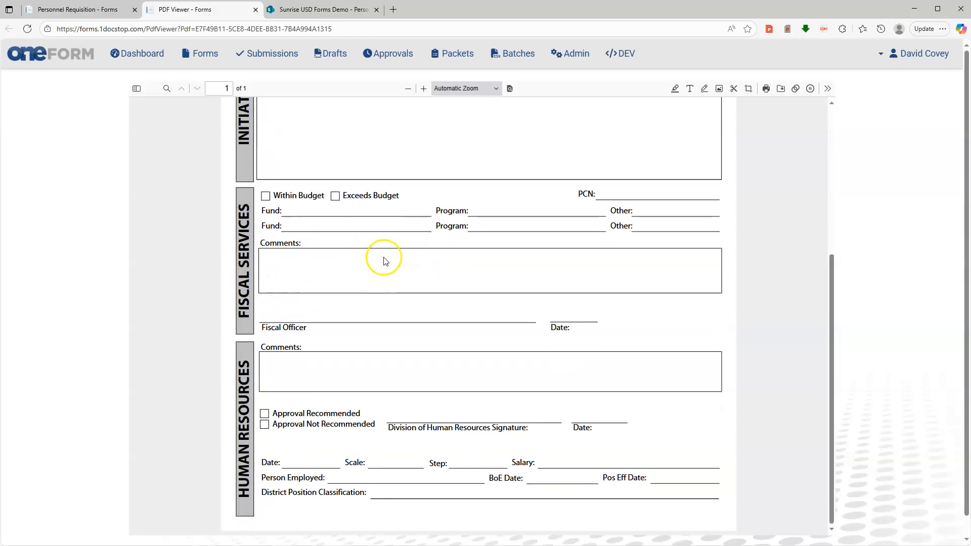
pyautogui.scroll(-1, 490, 252)
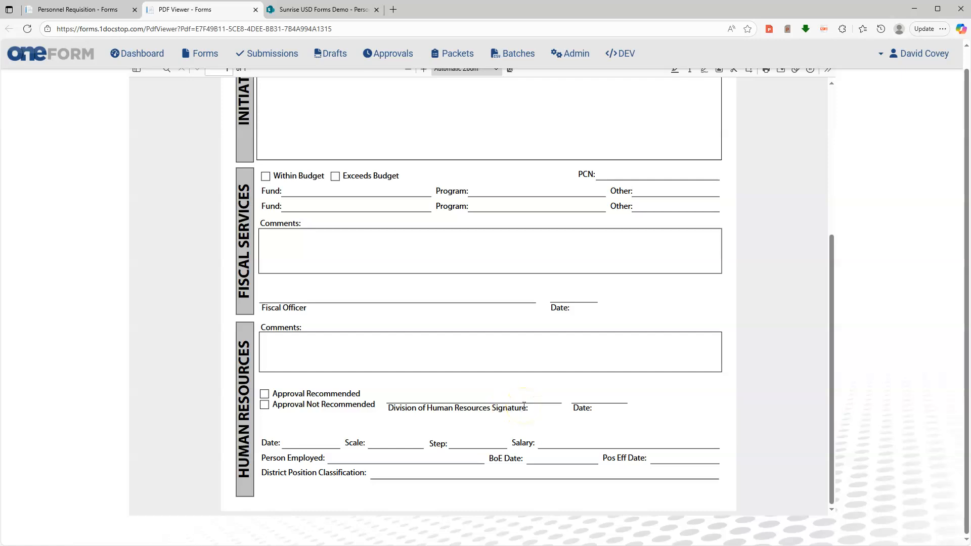
pyautogui.scroll(5, 524, 406)
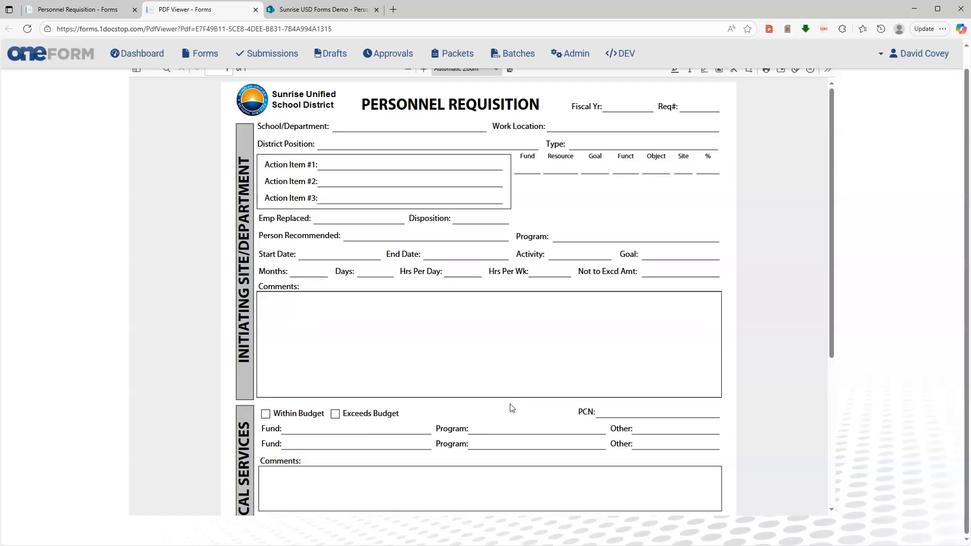
pyautogui.scroll(1, 511, 407)
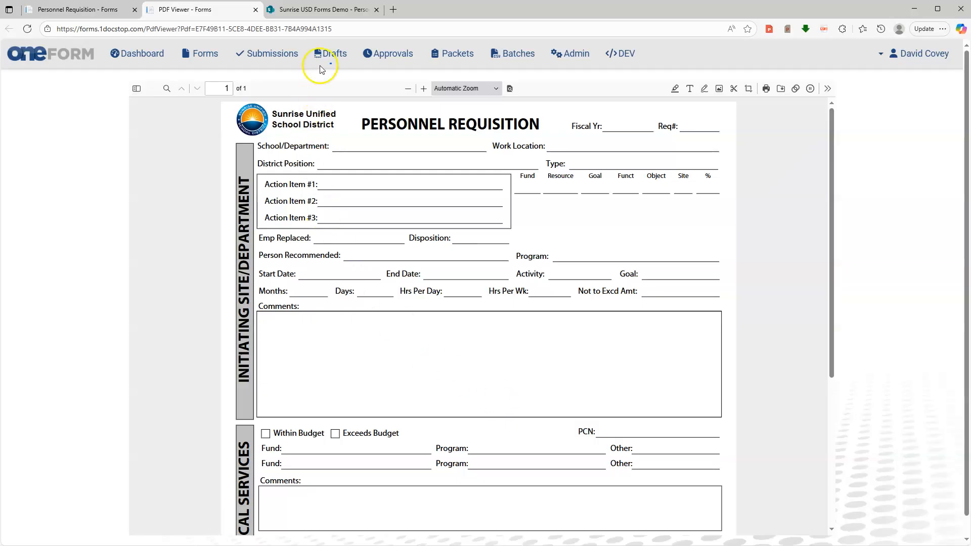
# Step: View the home page of the Sunrise USD Forms Demo SharePoint site and return to the Personnel Requisition form
pyautogui.click(333, 10)
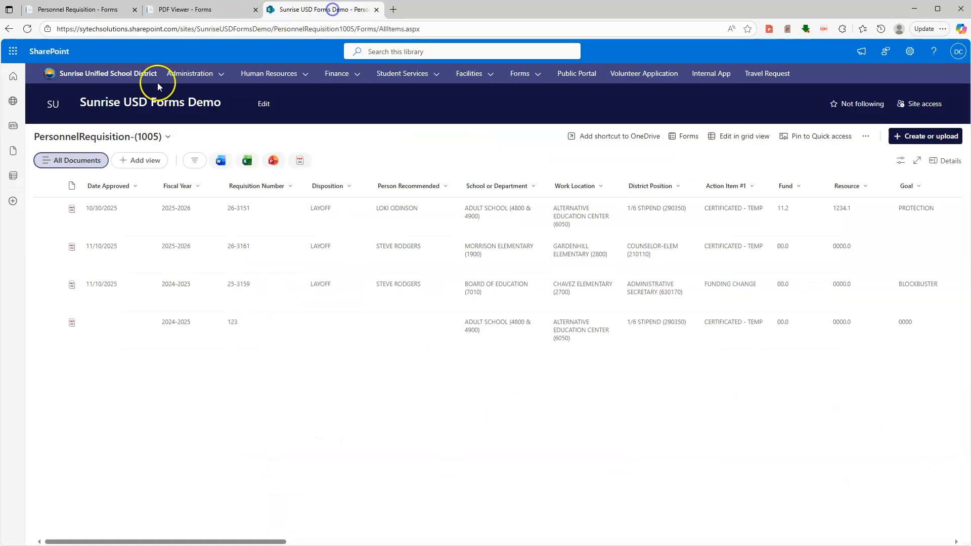
pyautogui.click(522, 75)
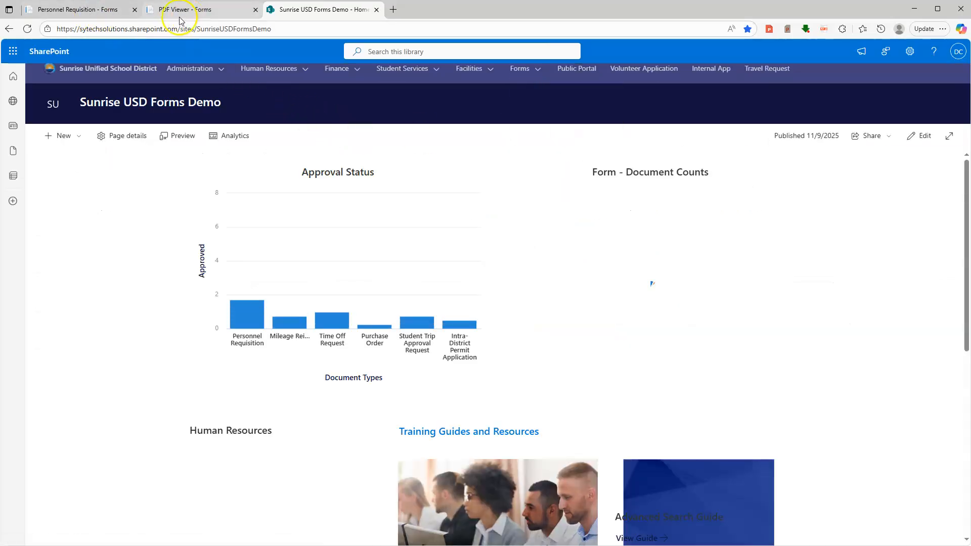
pyautogui.click(86, 11)
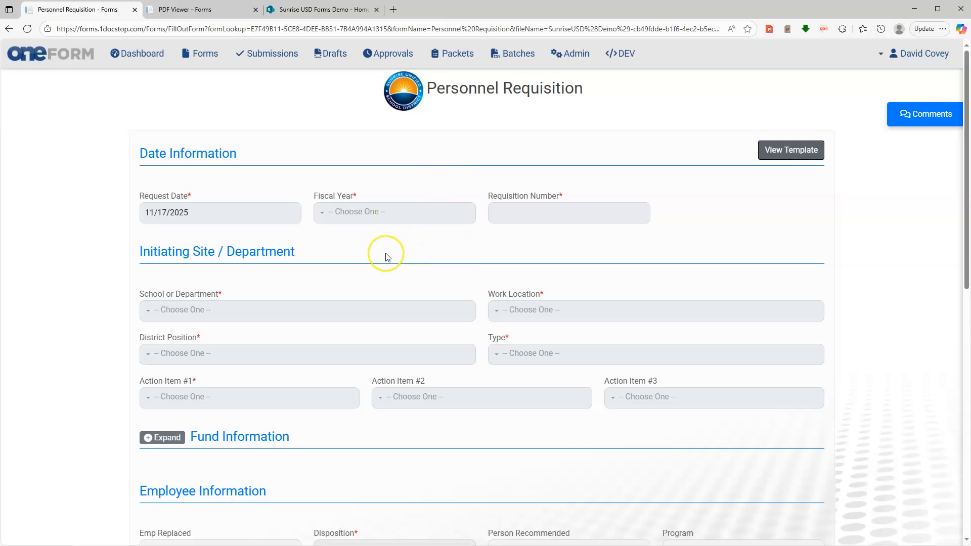
# Step: Examine the form's site, fund, employee and attachment sections, and check the character limit of the Comments field
pyautogui.scroll(-2, 385, 257)
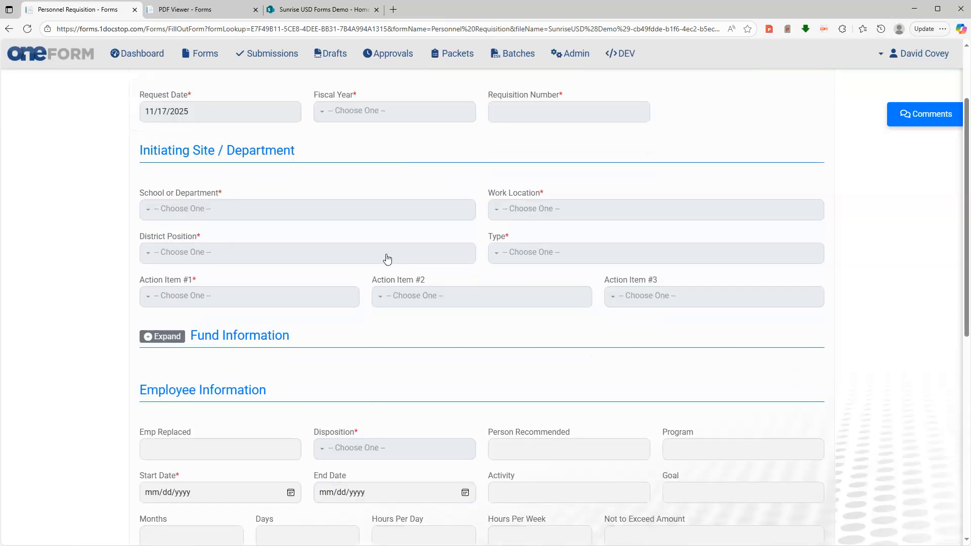
pyautogui.scroll(-2, 458, 324)
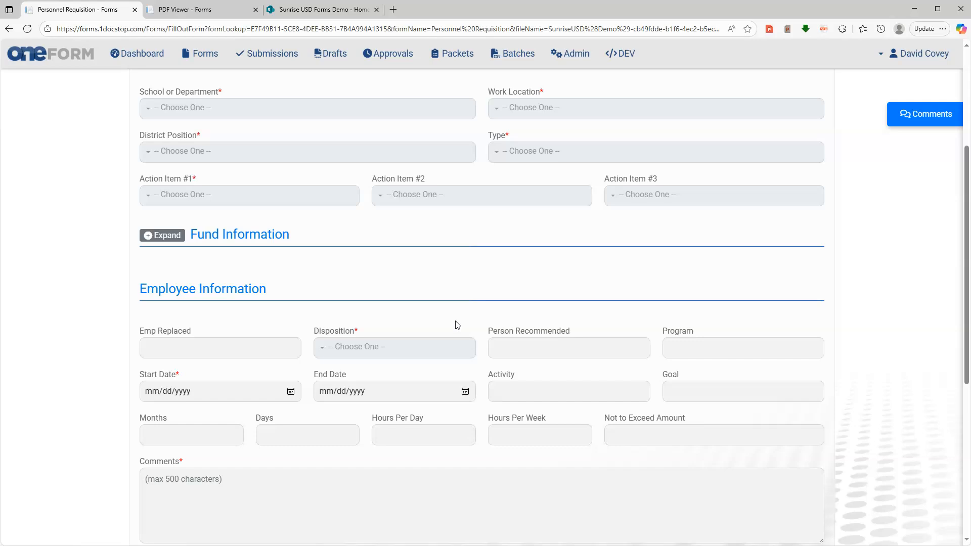
pyautogui.scroll(-3, 458, 324)
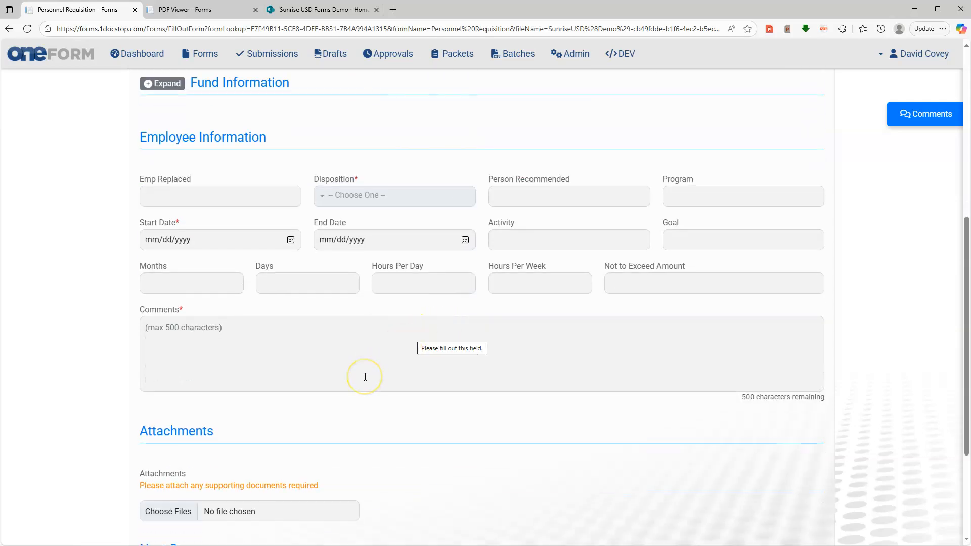
pyautogui.scroll(-2, 365, 377)
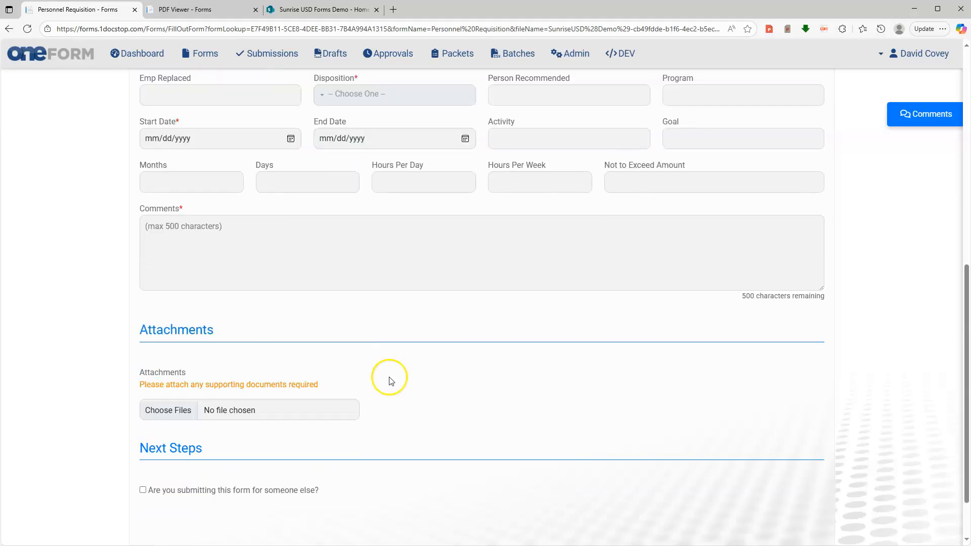
pyautogui.click(195, 229)
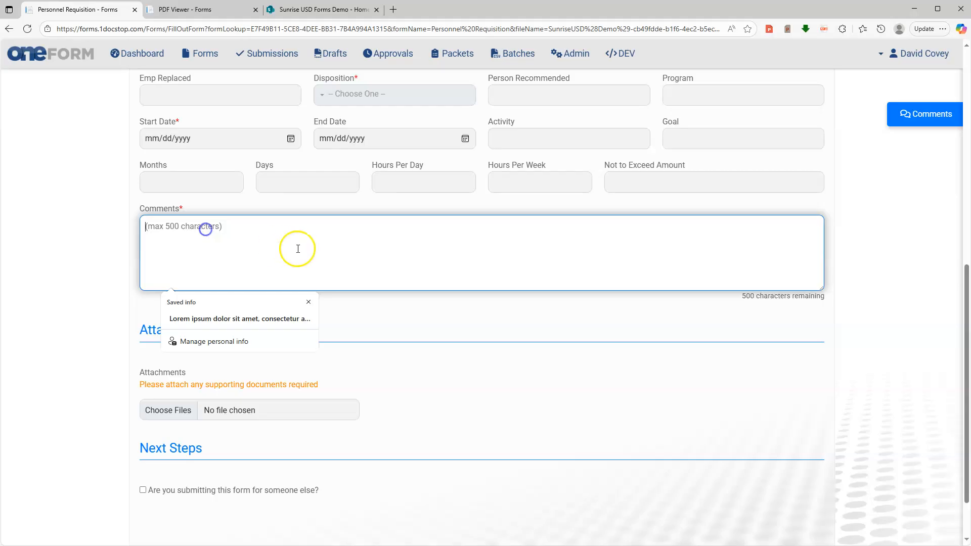
pyautogui.click(459, 326)
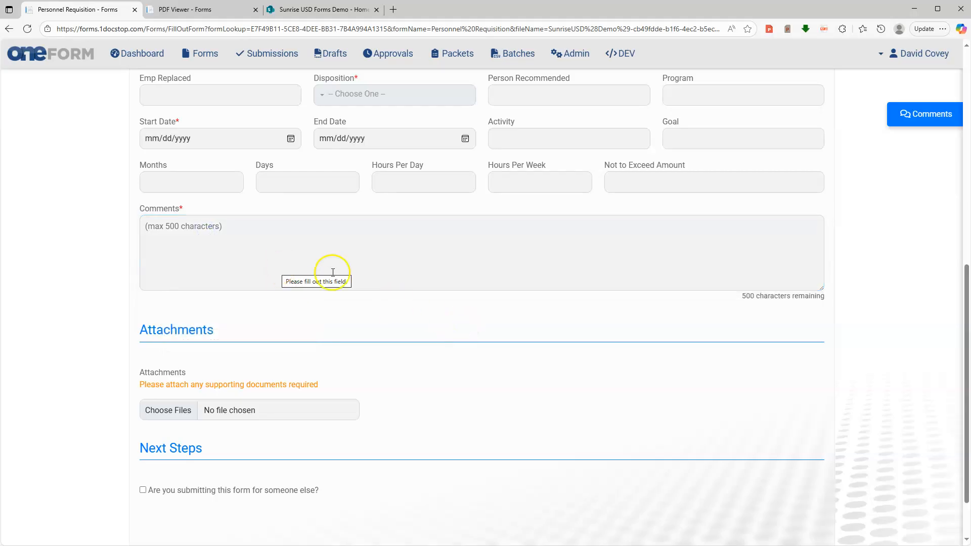
pyautogui.moveTo(784, 296); pyautogui.dragTo(761, 299)
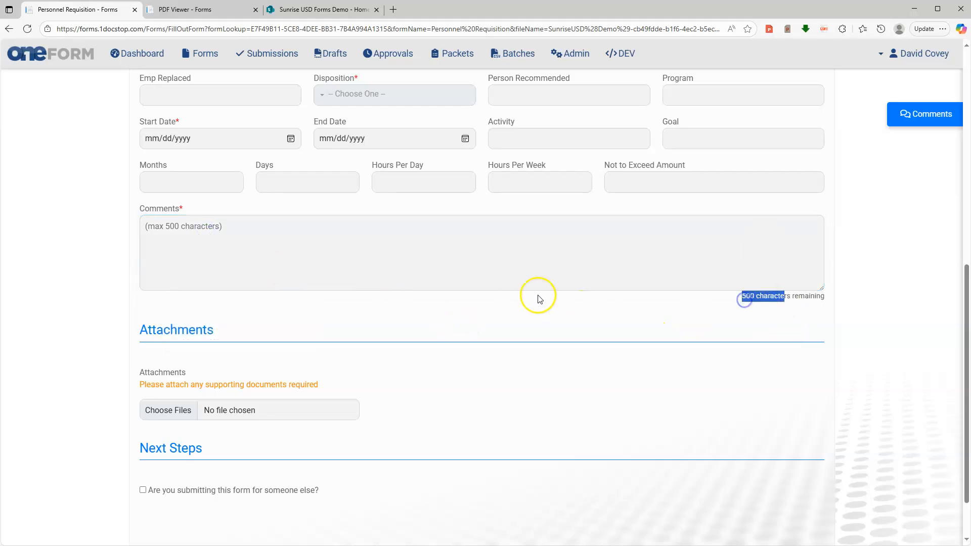
pyautogui.click(746, 321)
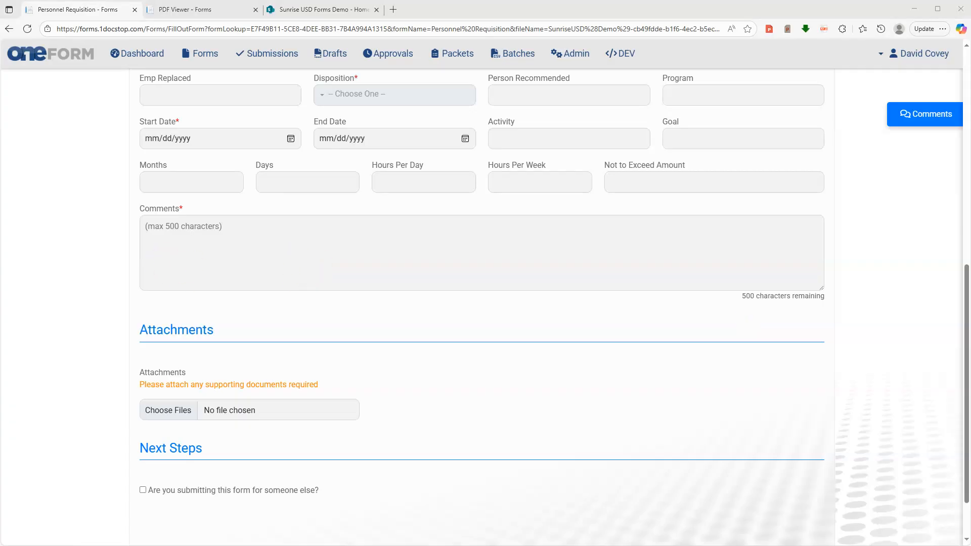
# Step: Fill the Comments field up to its 500-character limit with repeated "Lorem ipsum dolor sit amet, consectetur adipiscing elit" text
pyautogui.click(184, 253)
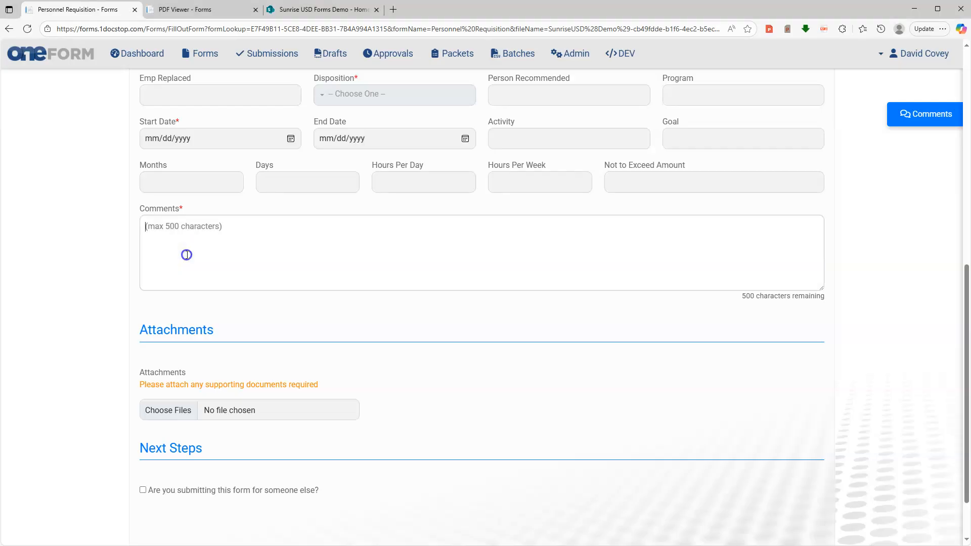
pyautogui.write('Lorem ipsum dolor sit amet, consectetur adipiscing elit')
pyautogui.write('Lorem ipsum dolor sit amet, consectetur adipiscing elit')
pyautogui.hotkey('ctrl', 'v')
pyautogui.hotkey('ctrl', 'v')
pyautogui.hotkey('ctrl', 'v')
pyautogui.hotkey('ctrl', 'v')
pyautogui.hotkey('ctrl', 'v')
pyautogui.hotkey('ctrl', 'v')
pyautogui.hotkey('ctrl', 'v')
pyautogui.hotkey('ctrl', 'v')
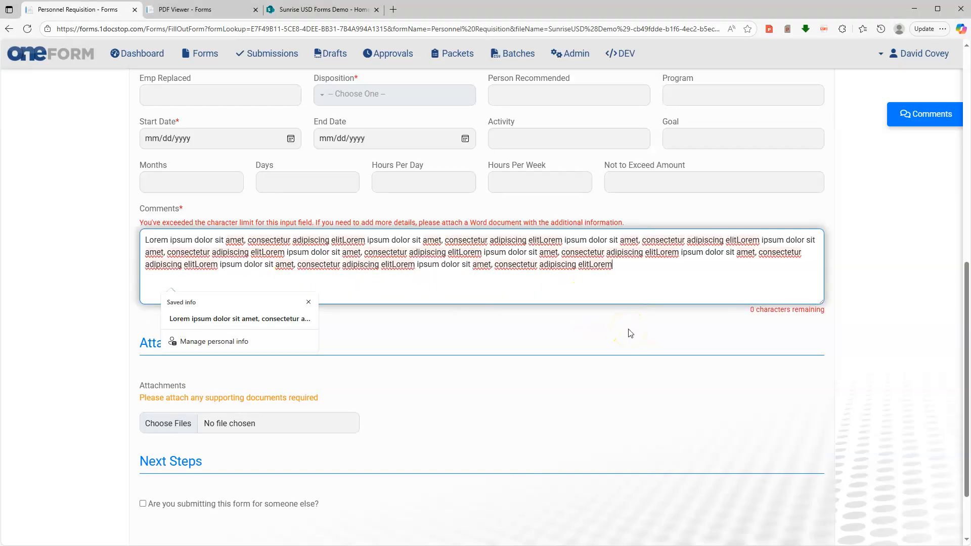
pyautogui.click(467, 339)
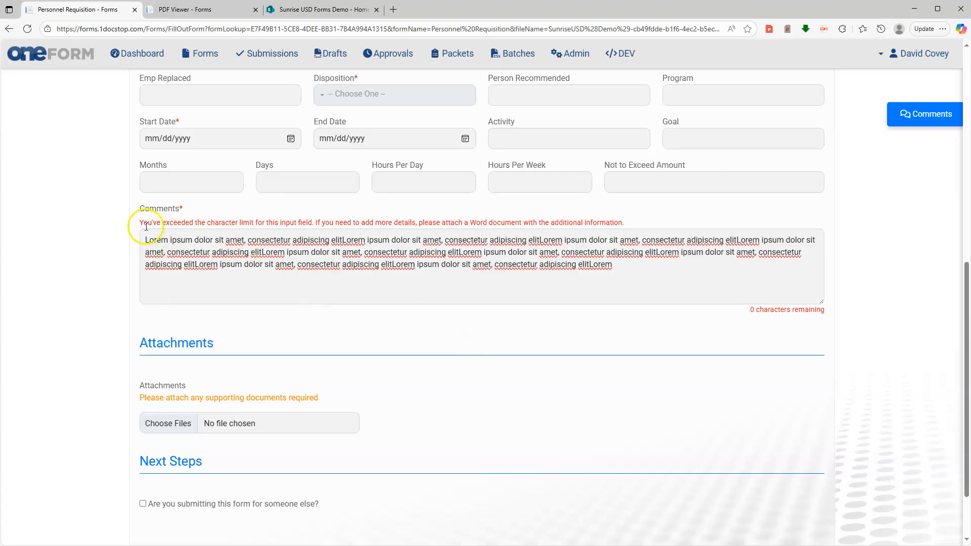
# Step: Read the character-limit notice above the Comments field and clear all of the field's text
pyautogui.moveTo(143, 224); pyautogui.dragTo(414, 230)
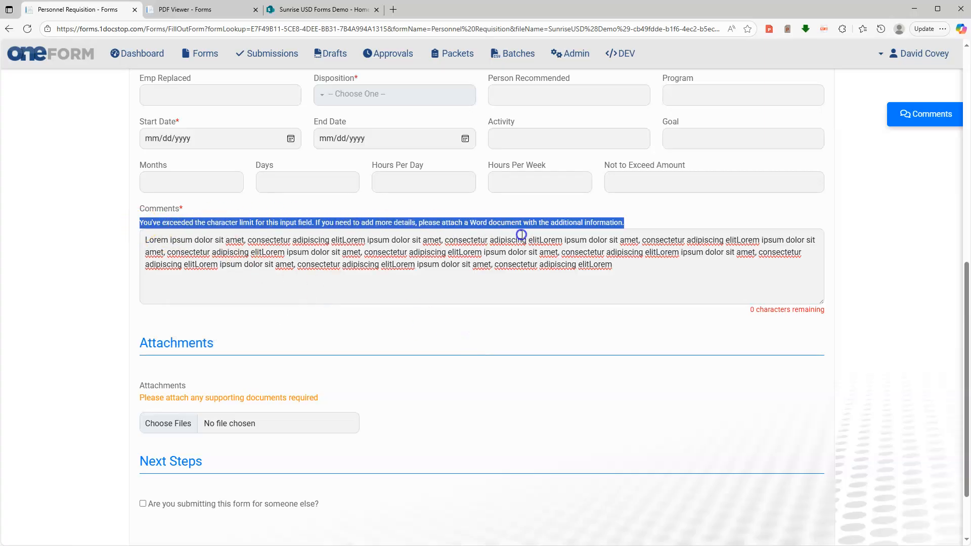
pyautogui.click(452, 288)
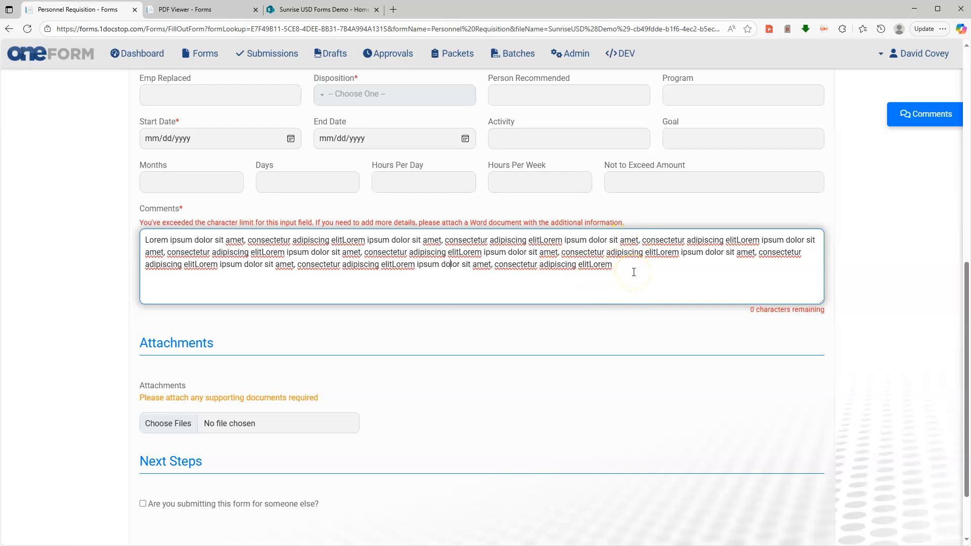
pyautogui.moveTo(623, 275); pyautogui.dragTo(130, 248)
pyautogui.press('BackSpace')
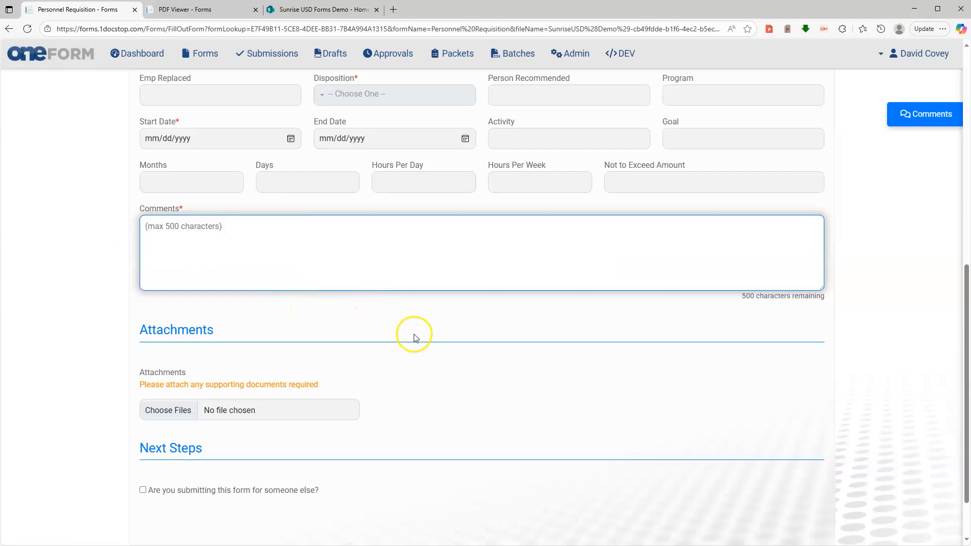
# Step: Try to submit the Personnel Requisition with its required fields empty, and check the form from its date section down to Comments
pyautogui.scroll(2, 411, 336)
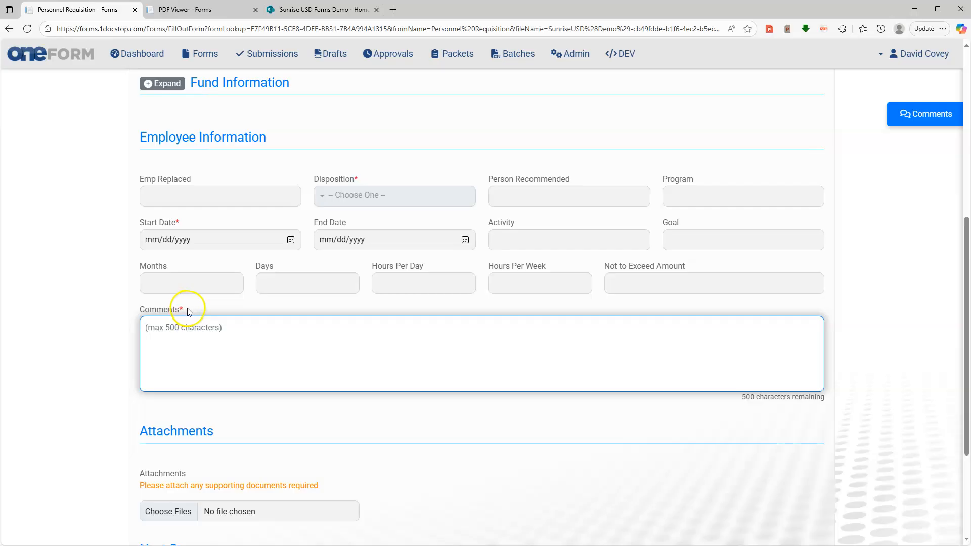
pyautogui.scroll(-3, 408, 379)
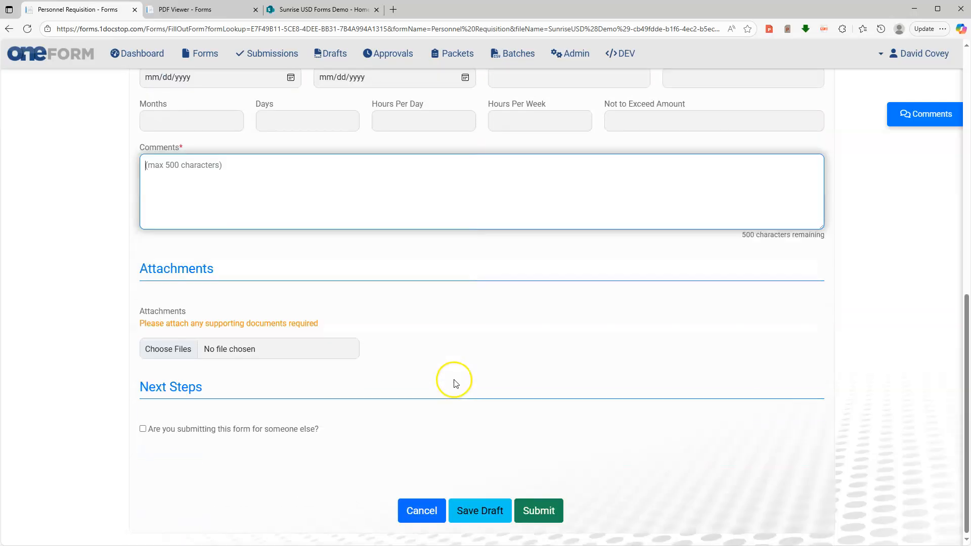
pyautogui.click(540, 507)
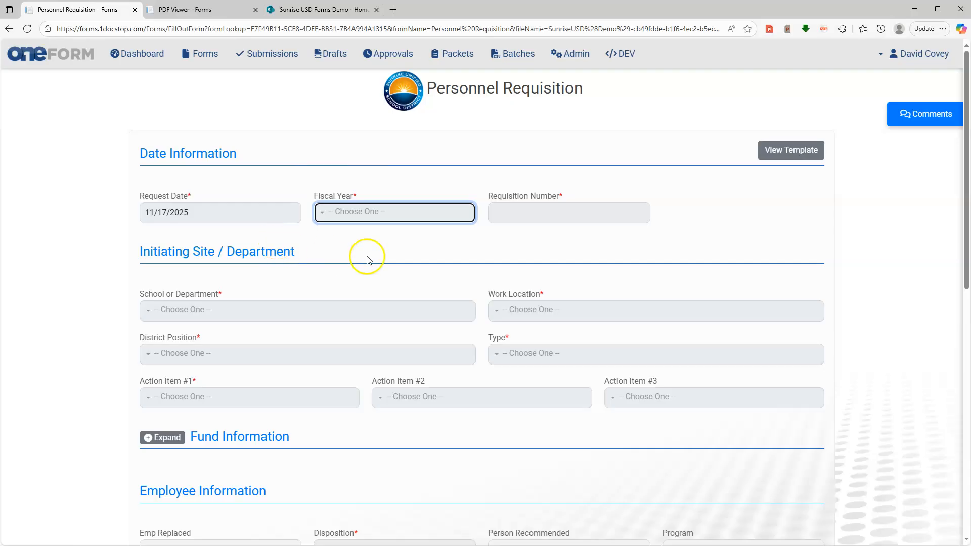
pyautogui.scroll(-4, 336, 271)
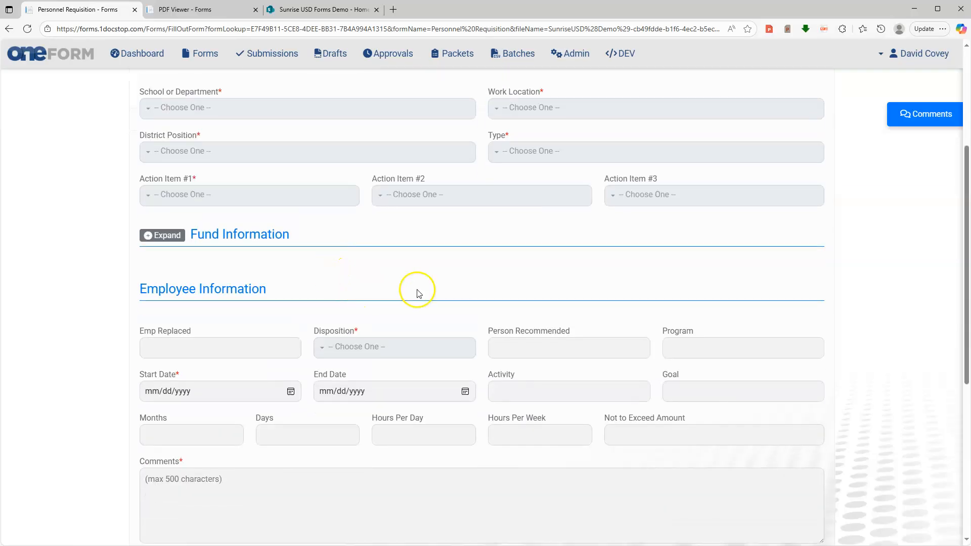
pyautogui.scroll(-1, 445, 293)
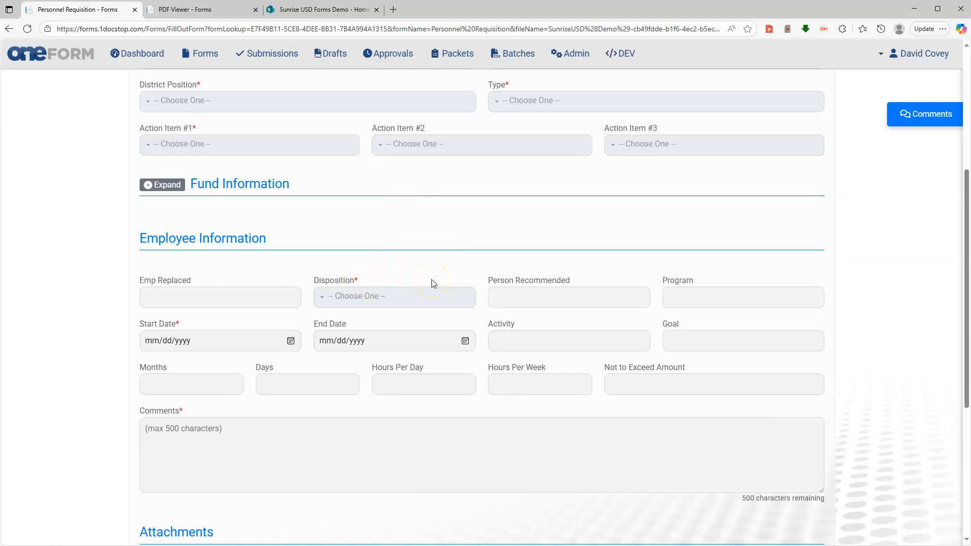
pyautogui.scroll(5, 439, 287)
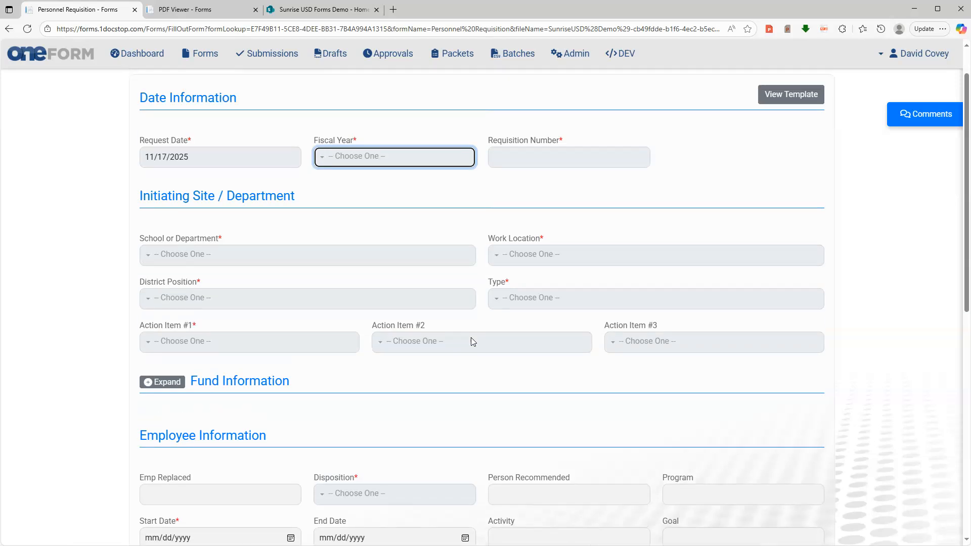
# Step: Choose 2024-2025 as the Fiscal Year to check the requisition numbering, and change it to 2025-2026
pyautogui.click(372, 217)
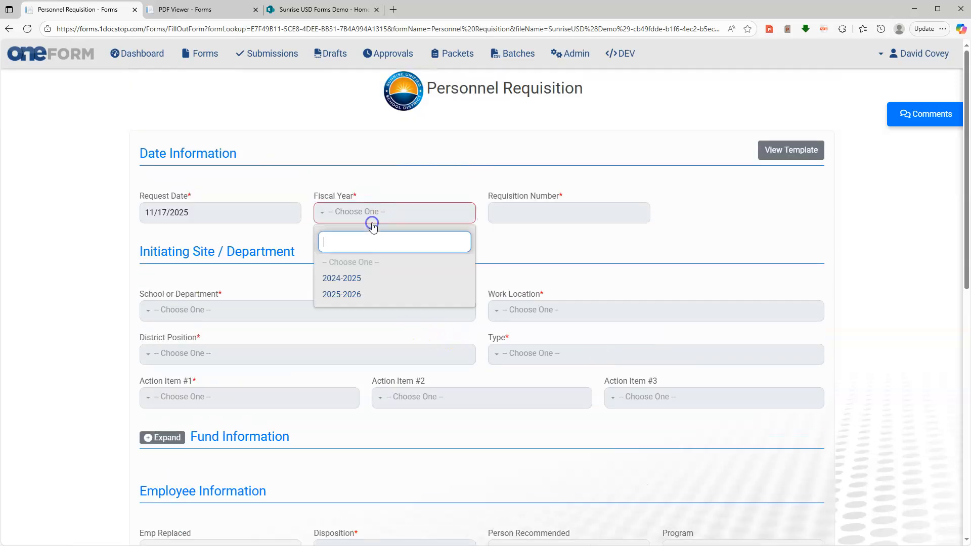
pyautogui.click(349, 282)
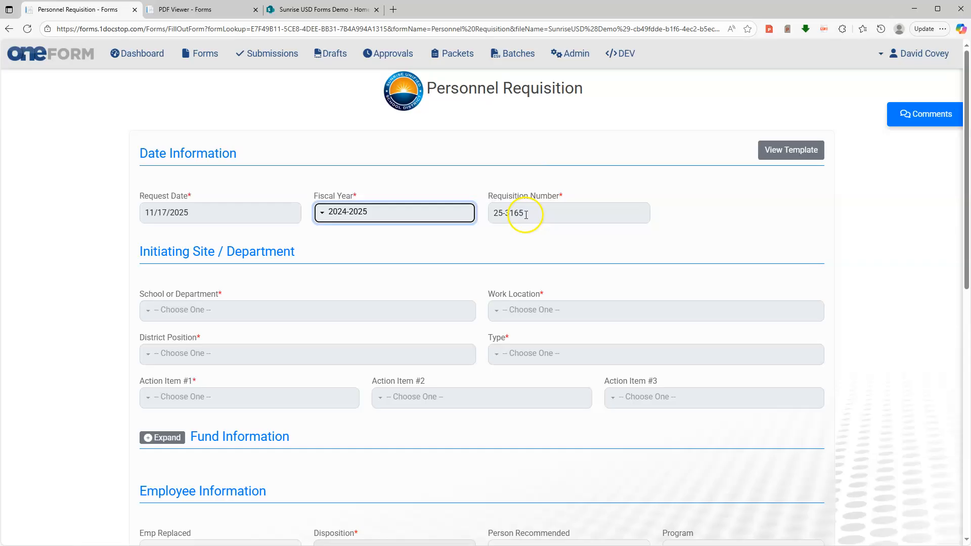
pyautogui.click(441, 222)
pyautogui.click(397, 292)
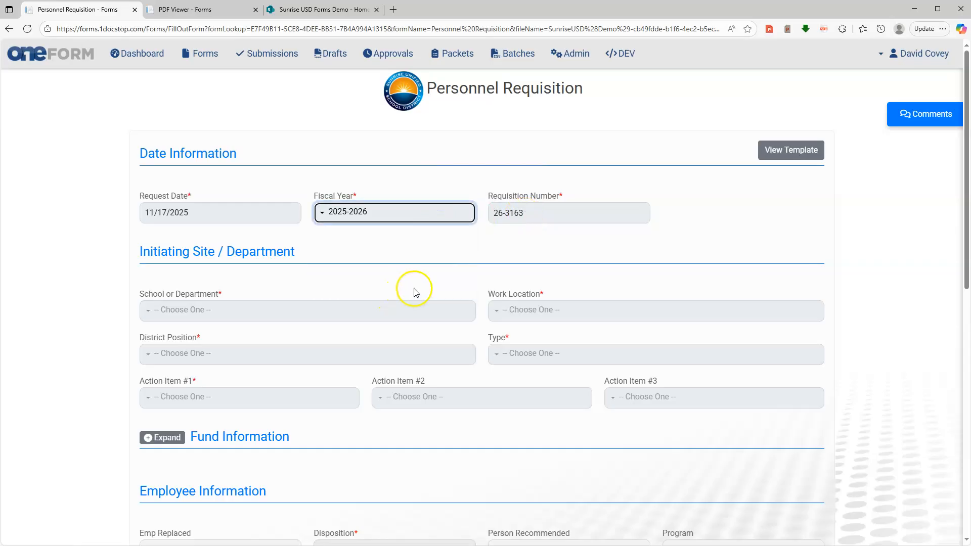
# Step: Examine the form's Initiating Site/Department, Employee Information, Attachments and Next Steps sections
pyautogui.scroll(-2, 418, 251)
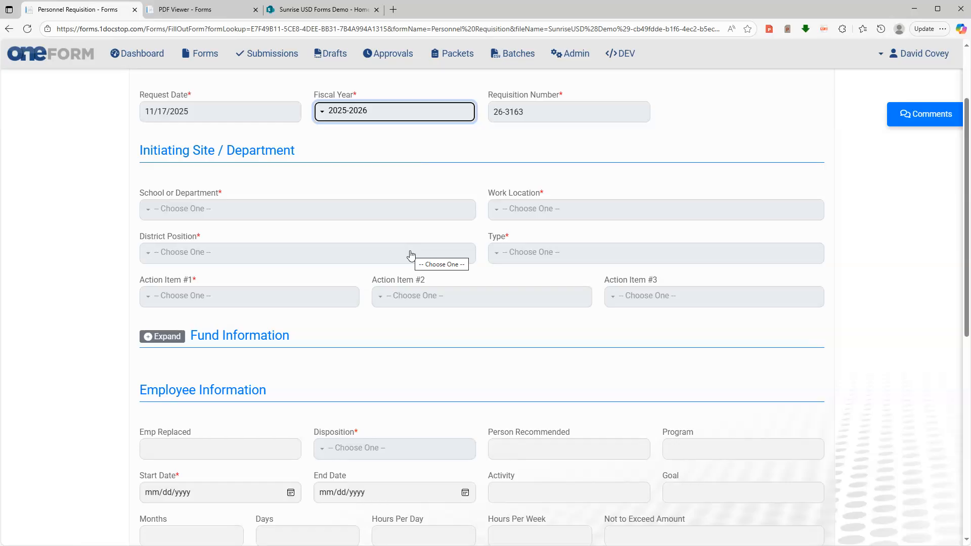
pyautogui.click(419, 234)
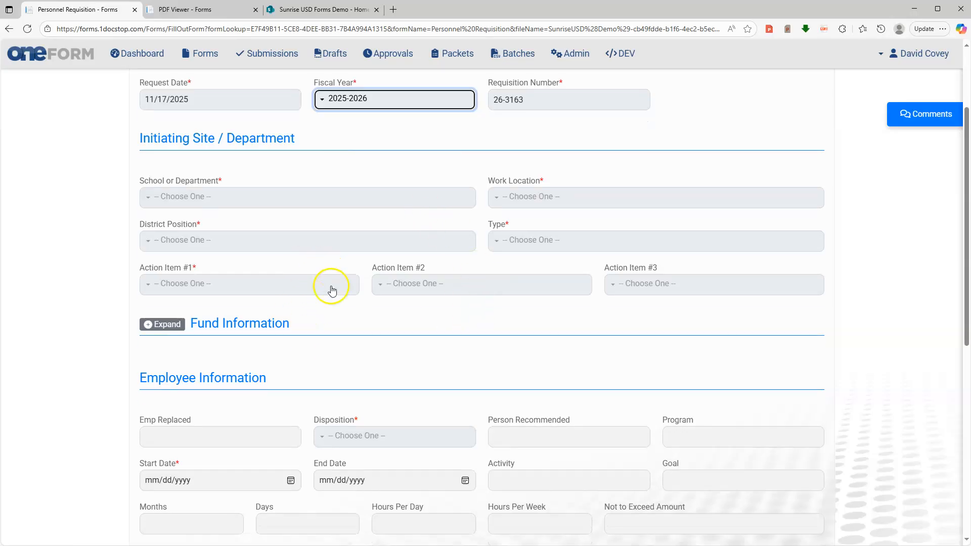
pyautogui.scroll(-4, 329, 288)
pyautogui.scroll(-2, 445, 303)
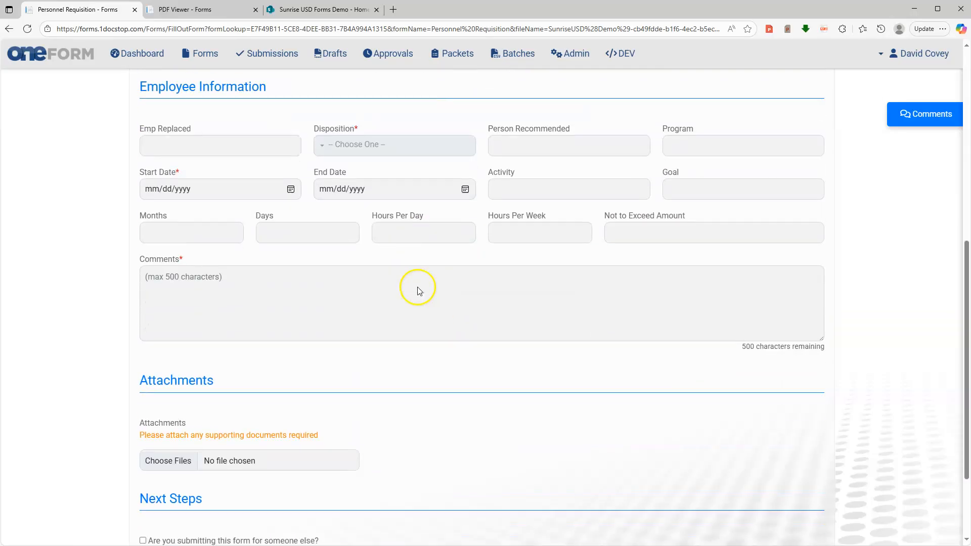
pyautogui.scroll(-2, 417, 287)
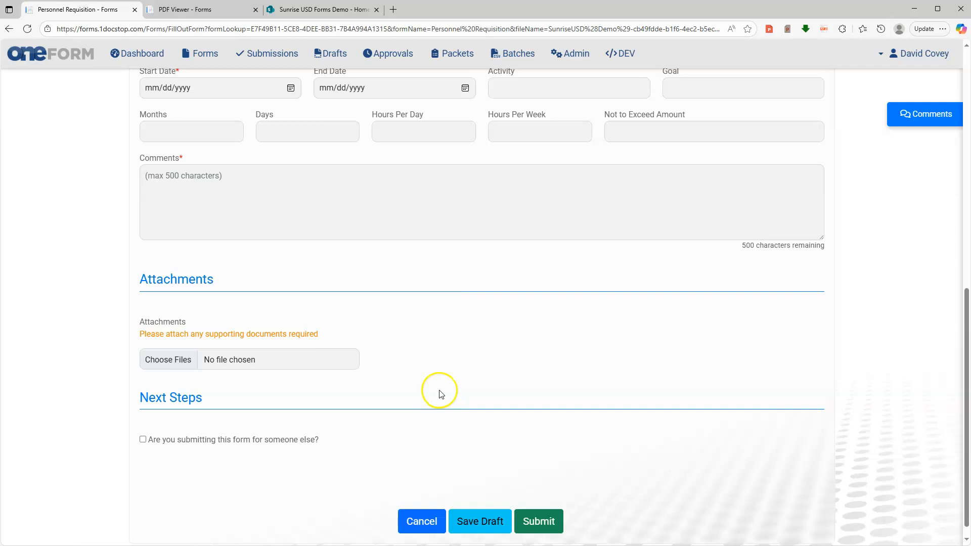
pyautogui.scroll(3, 440, 392)
pyautogui.scroll(7, 439, 393)
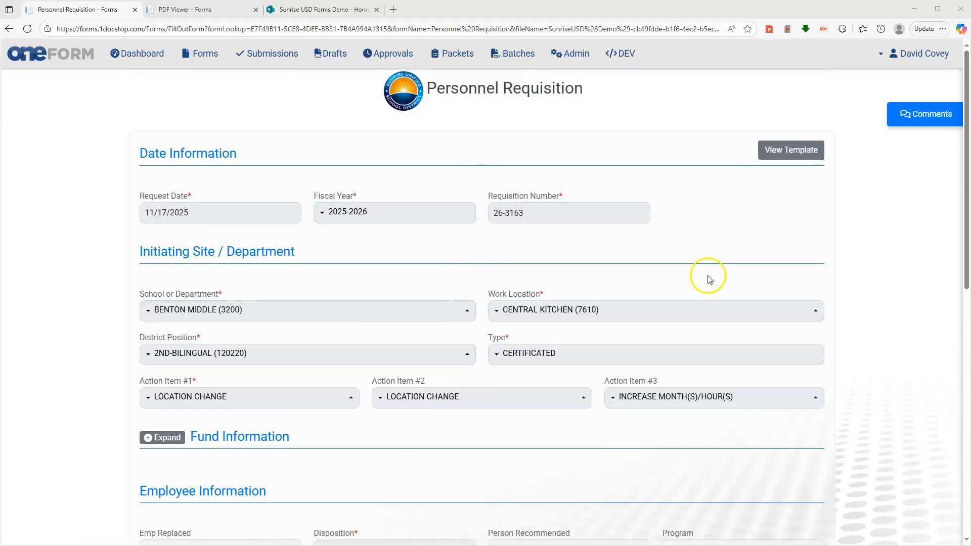
# Step: Review the completed site and employee entries and expand the Fund Information section
pyautogui.scroll(-3, 708, 268)
pyautogui.scroll(-5, 529, 264)
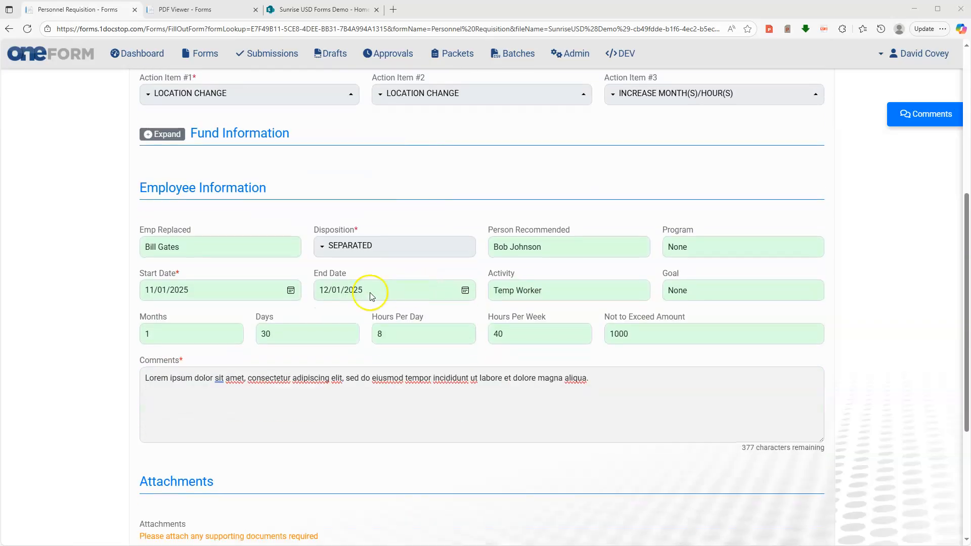
pyautogui.scroll(6, 430, 389)
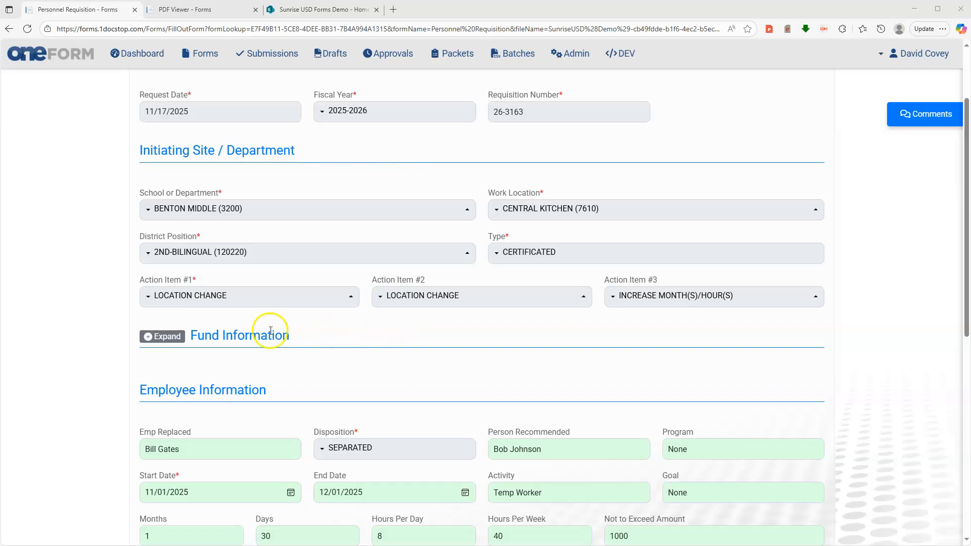
pyautogui.click(169, 340)
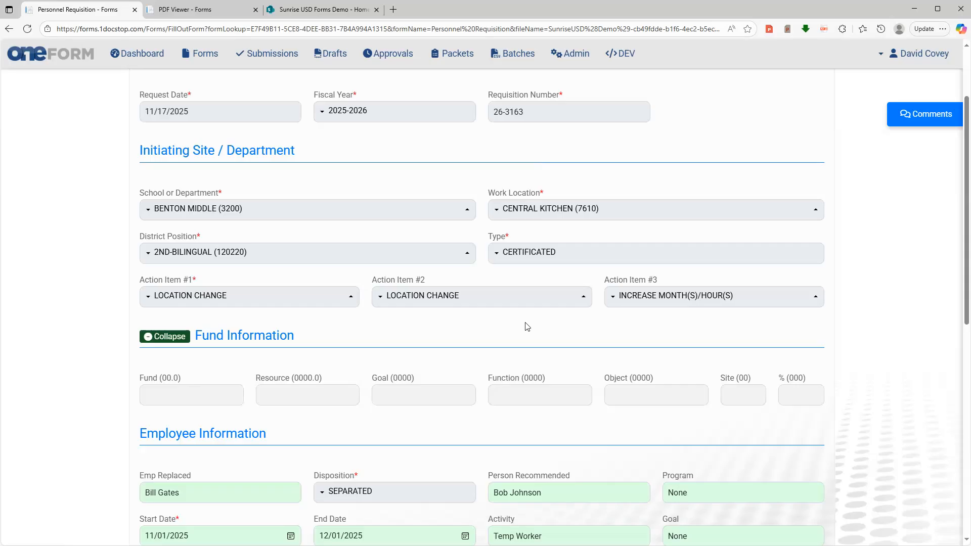
# Step: Check the fund, employee, comments and attachment sections of the completed Personnel Requisition and submit the form
pyautogui.scroll(-6, 566, 330)
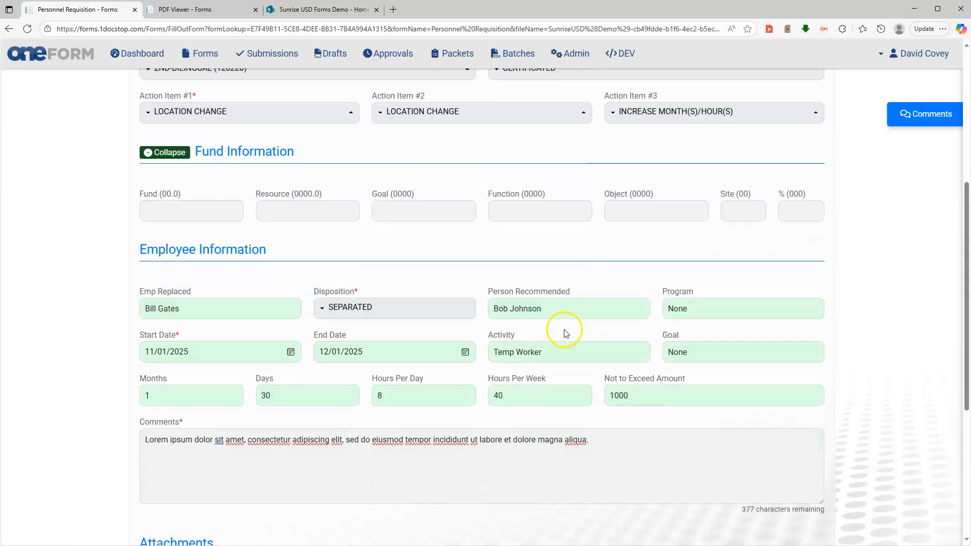
pyautogui.scroll(-2, 563, 329)
pyautogui.scroll(1, 453, 333)
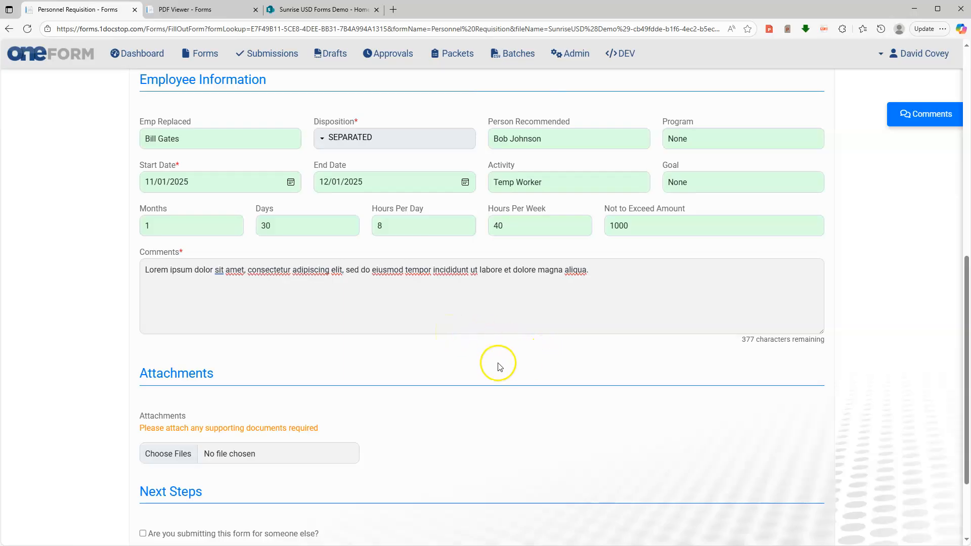
pyautogui.scroll(-2, 455, 364)
pyautogui.scroll(11, 354, 263)
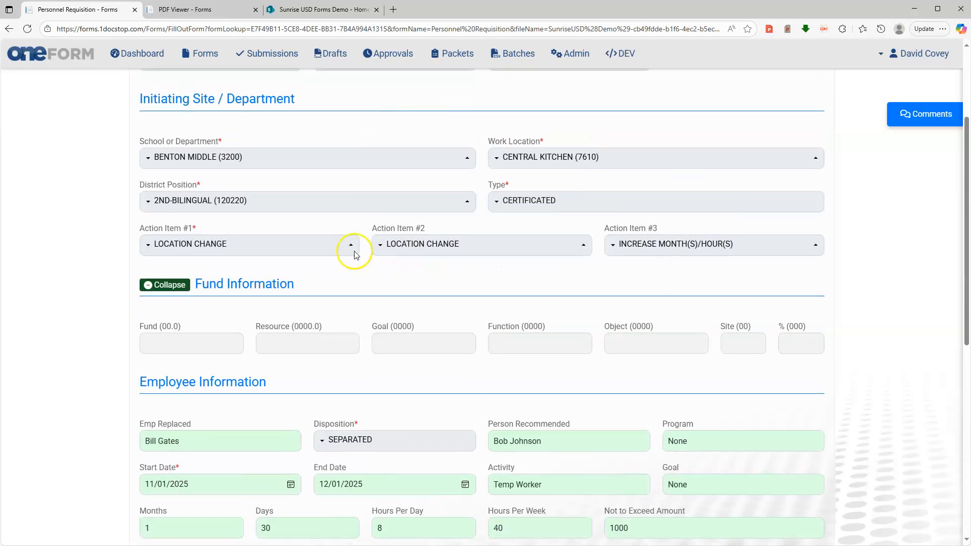
pyautogui.scroll(-3, 625, 262)
pyautogui.scroll(-7, 625, 262)
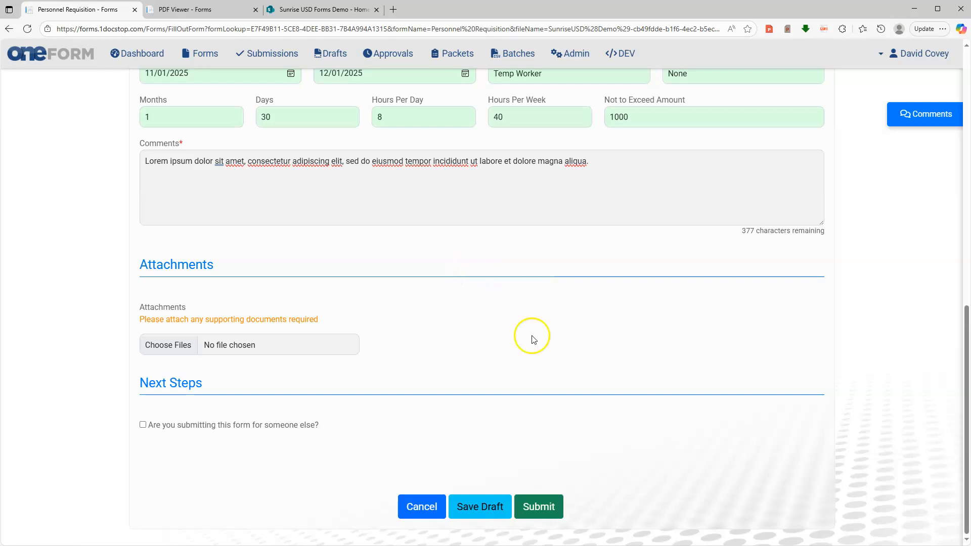
pyautogui.click(551, 511)
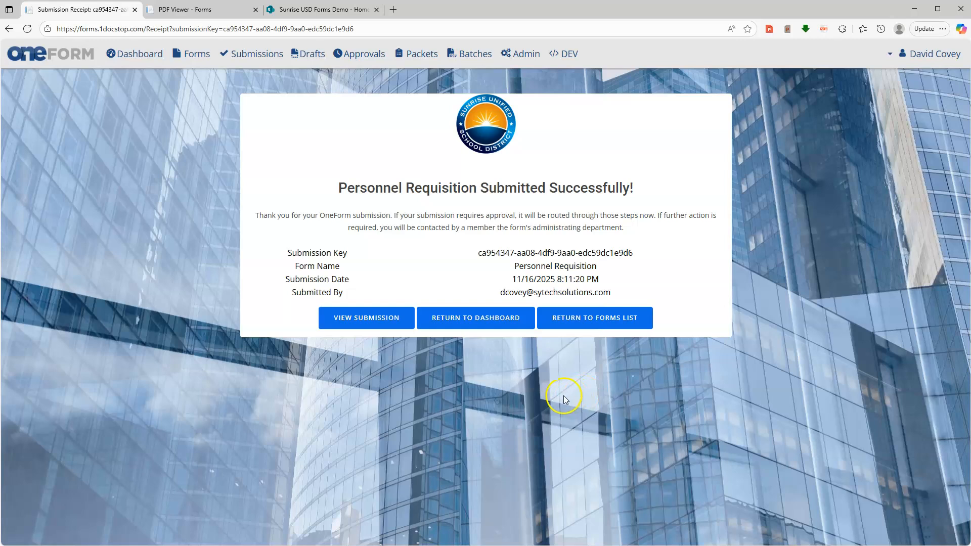
# Step: Open the submitted Personnel Requisition and examine its generated PDF, including the Comments text
pyautogui.click(379, 323)
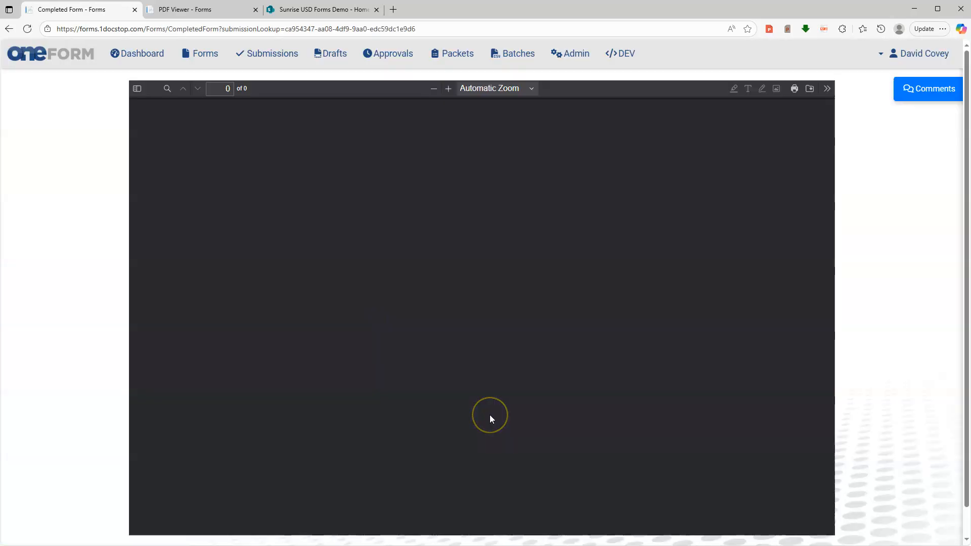
pyautogui.scroll(5, 490, 419)
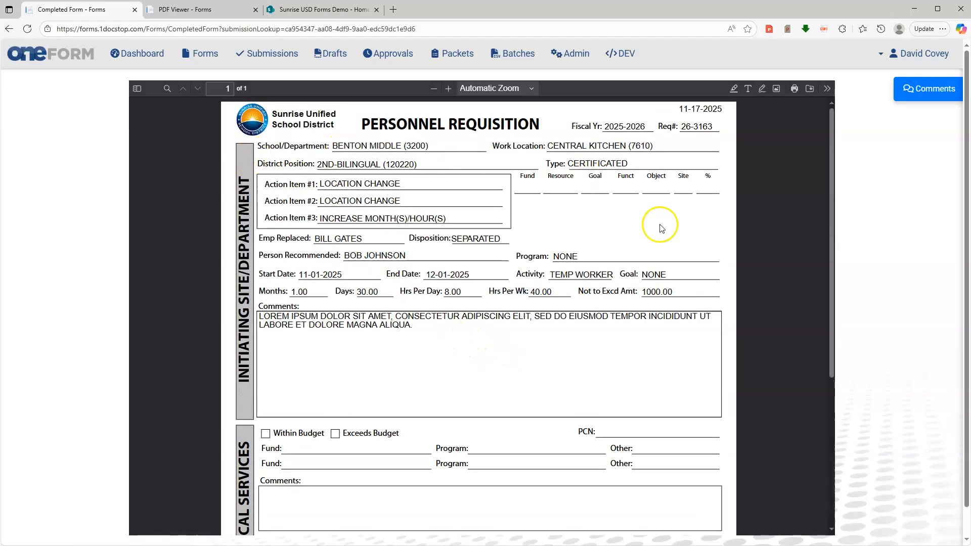
pyautogui.moveTo(298, 316); pyautogui.dragTo(462, 340)
pyautogui.click(461, 340)
pyautogui.click(238, 138)
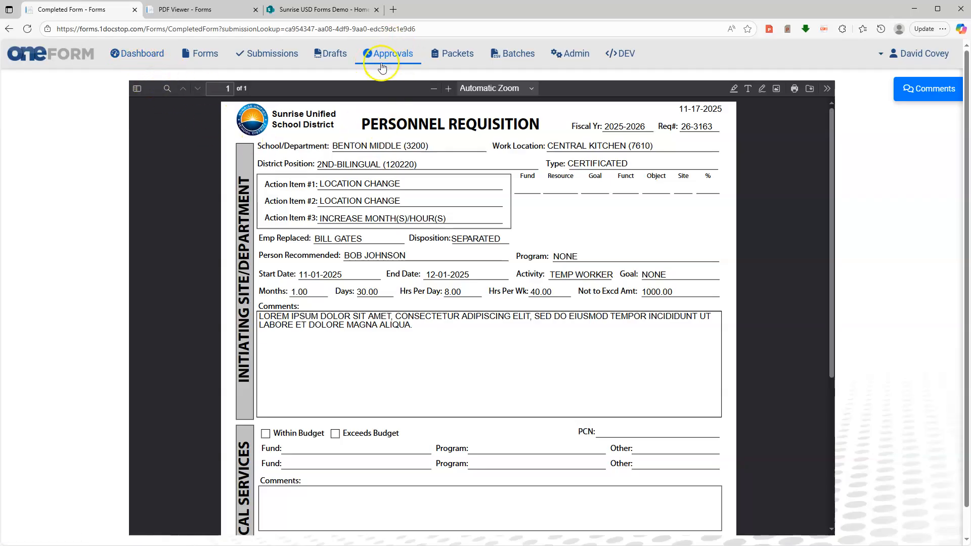
# Step: Return to the dashboard and open the Personnel Requisition that is awaiting approval
pyautogui.click(152, 54)
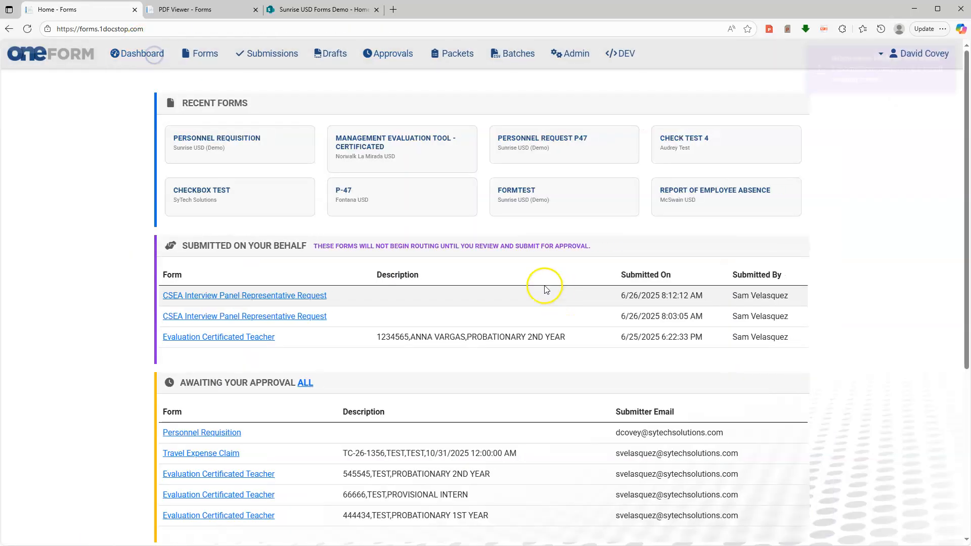
pyautogui.scroll(-2, 190, 192)
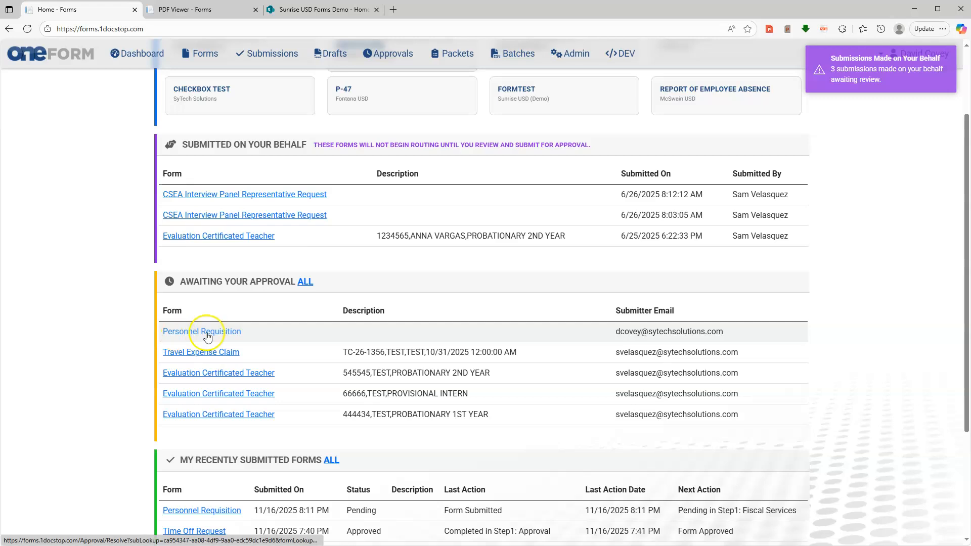
pyautogui.moveTo(616, 332); pyautogui.dragTo(738, 340)
pyautogui.click(281, 329)
pyautogui.click(208, 333)
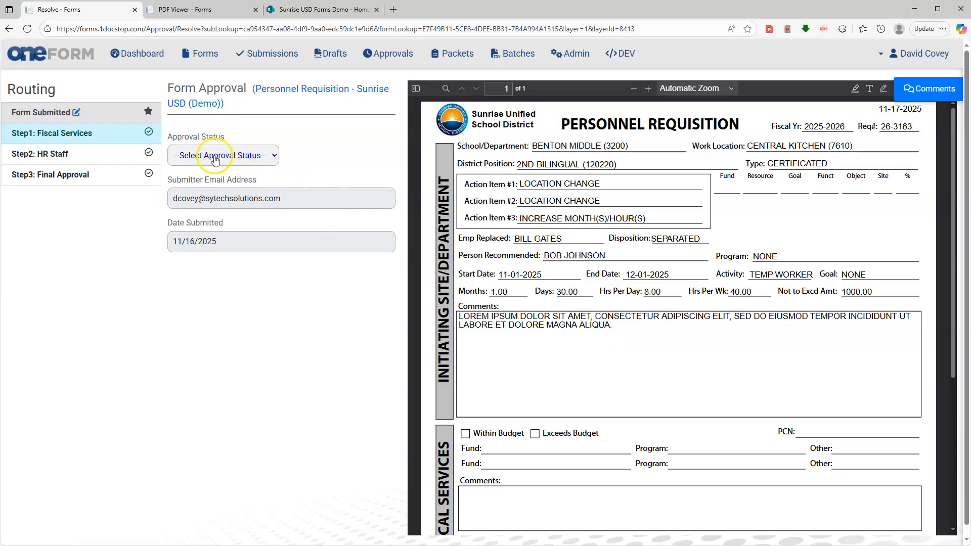
# Step: Try the Request Corrections status with Submitter as the step to return to, and close the dialog without sending the request
pyautogui.click(230, 160)
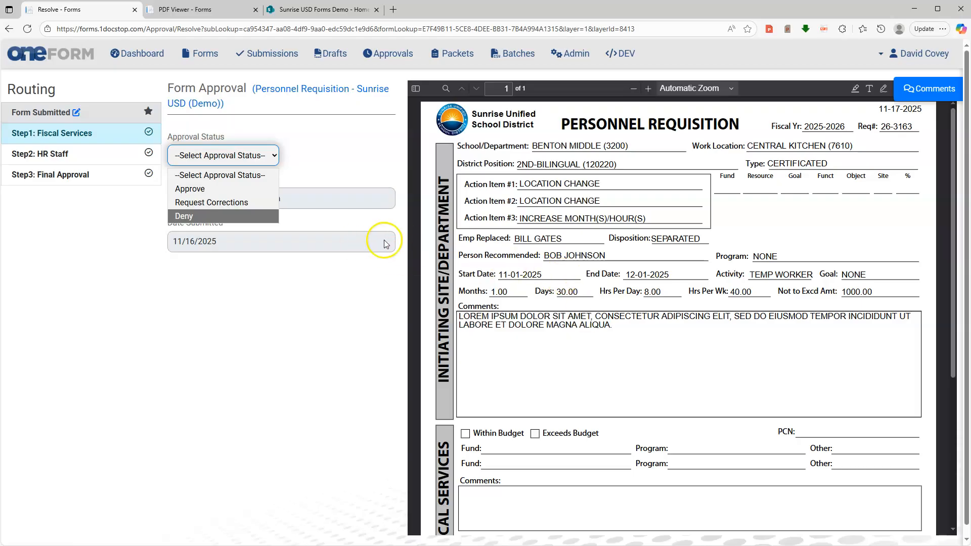
pyautogui.click(207, 203)
pyautogui.click(314, 146)
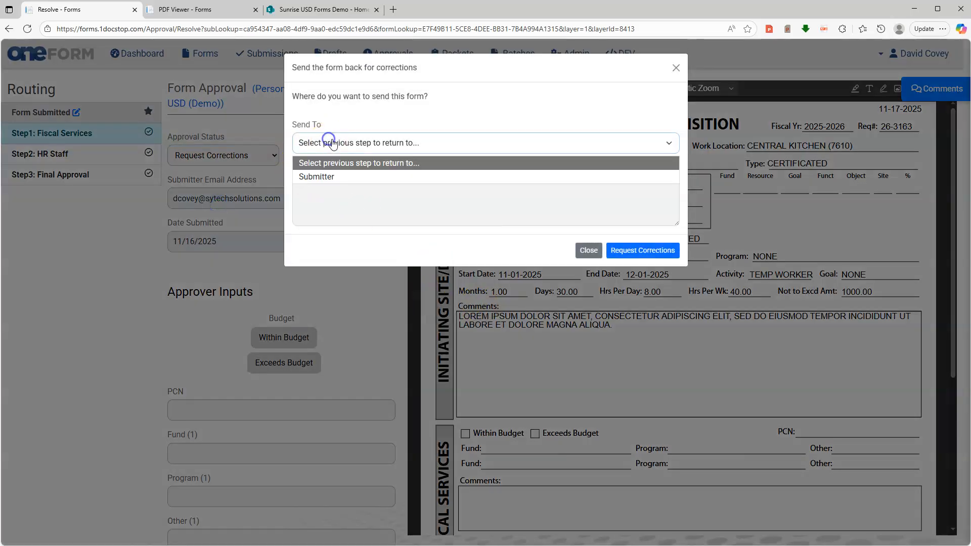
pyautogui.click(334, 175)
pyautogui.click(380, 206)
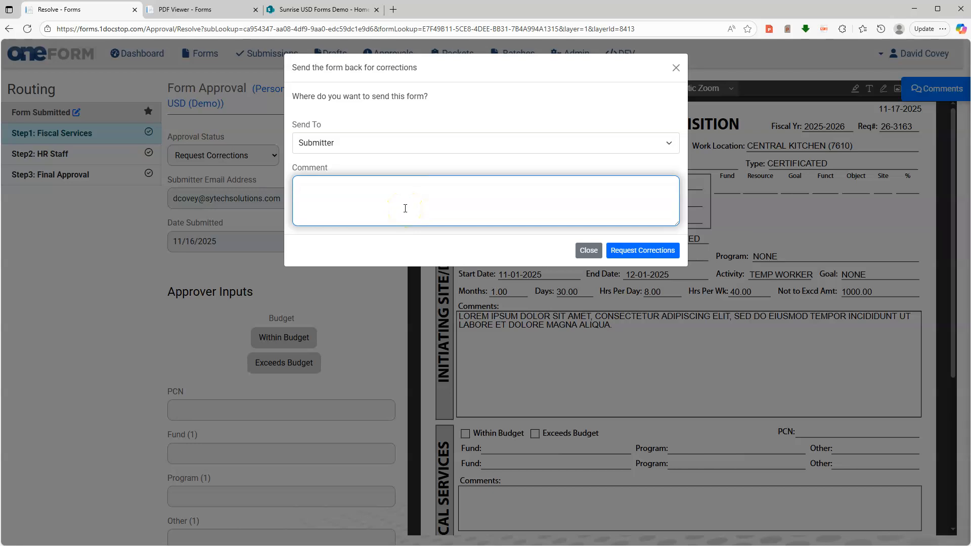
pyautogui.click(396, 152)
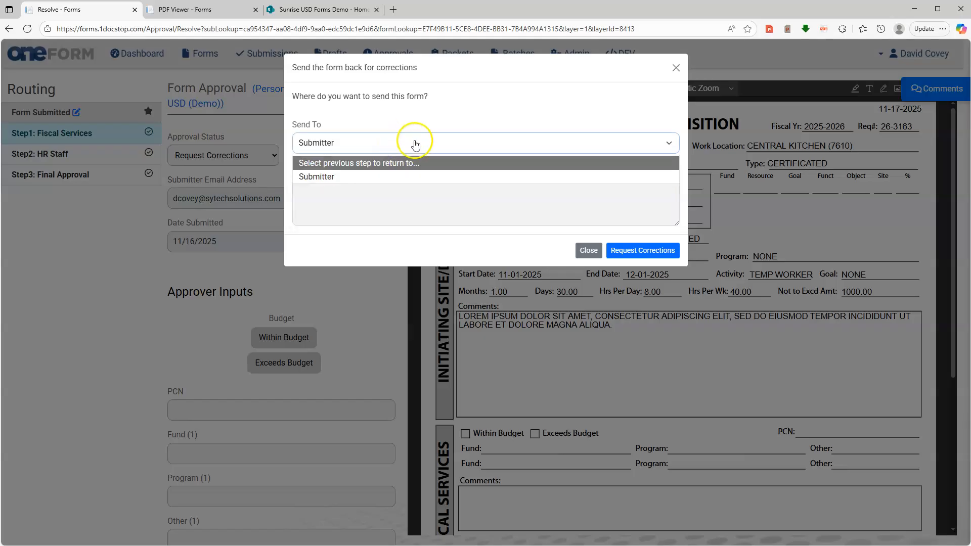
pyautogui.click(412, 163)
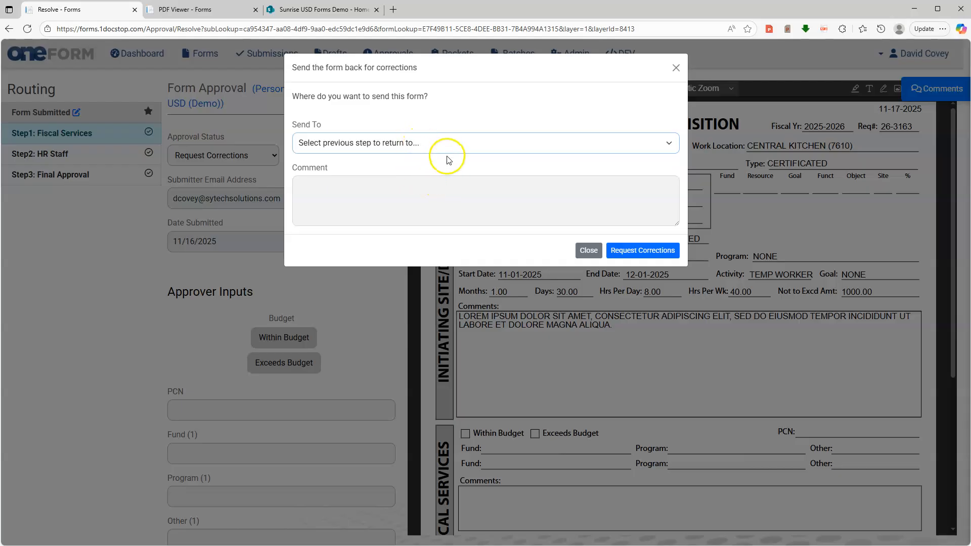
pyautogui.click(588, 250)
# Step: Set the approval status to Deny and enlarge the Reason for Denial box
pyautogui.click(209, 149)
pyautogui.click(215, 214)
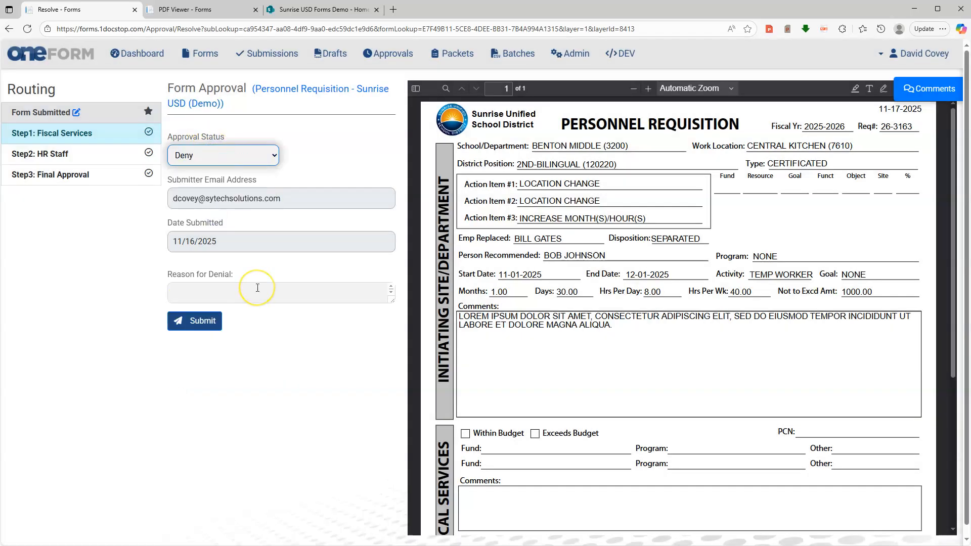
pyautogui.moveTo(393, 299); pyautogui.dragTo(387, 402)
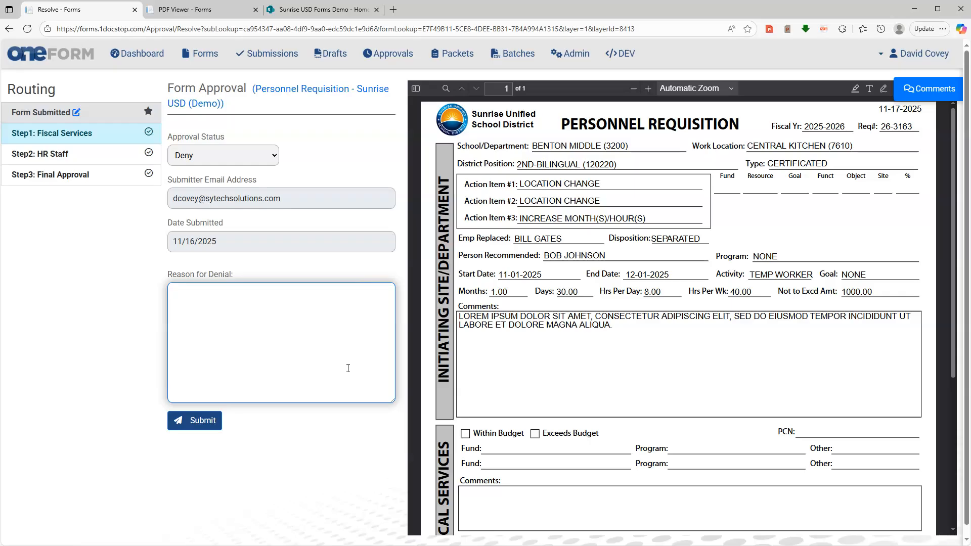
# Step: Switch the approval status to Approve and check the Comments text in the form preview
pyautogui.click(238, 155)
pyautogui.click(239, 190)
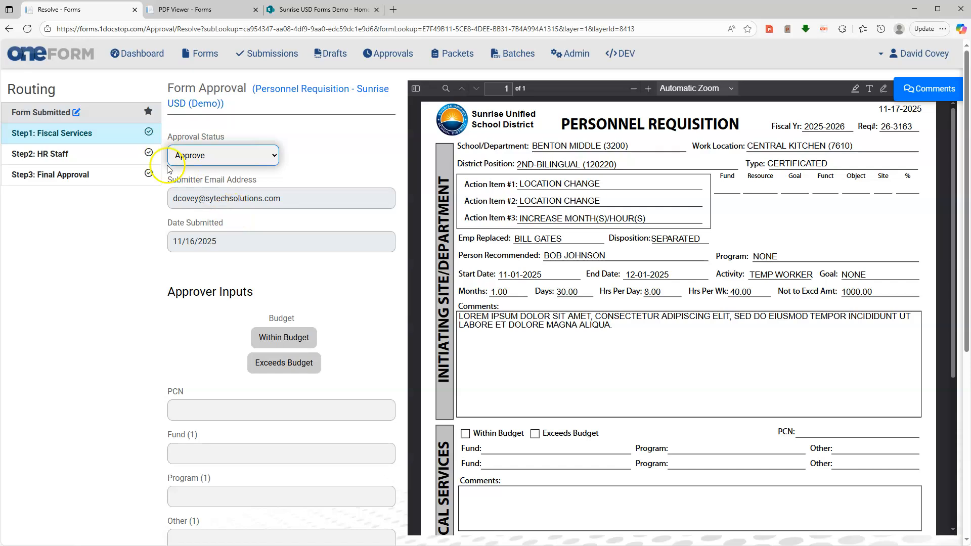
pyautogui.moveTo(489, 319); pyautogui.dragTo(617, 313)
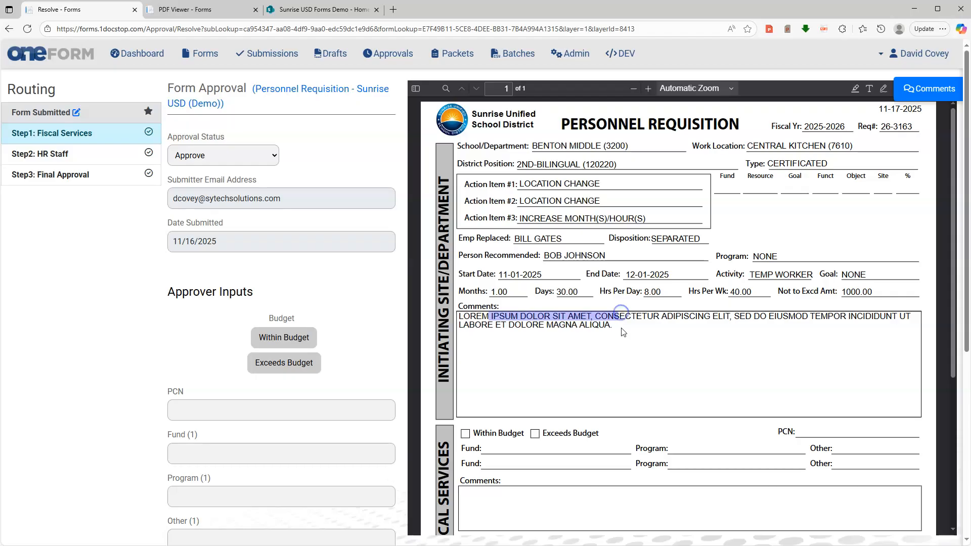
pyautogui.click(622, 332)
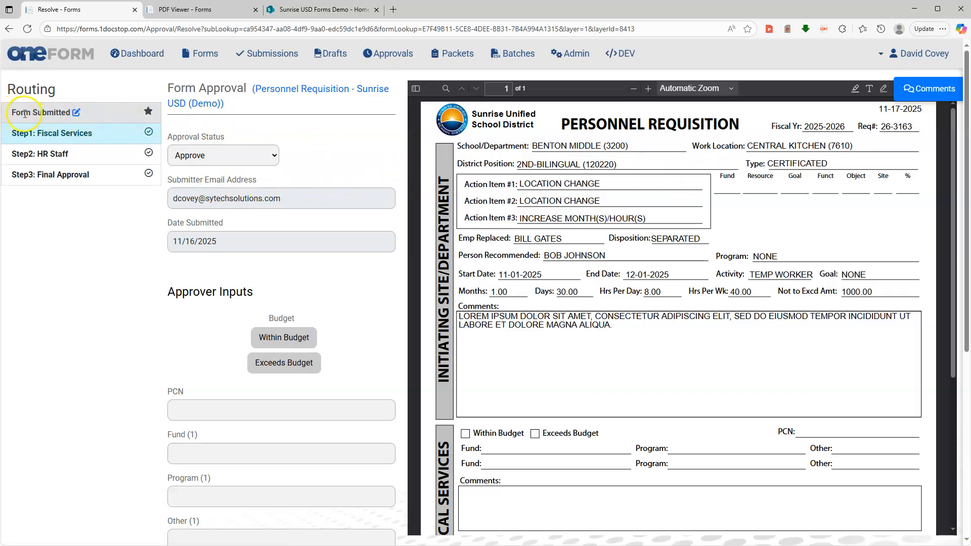
# Step: Open the submitted requisition for editing and append two more copies of the existing lorem ipsum sentence to its Comments
pyautogui.click(77, 115)
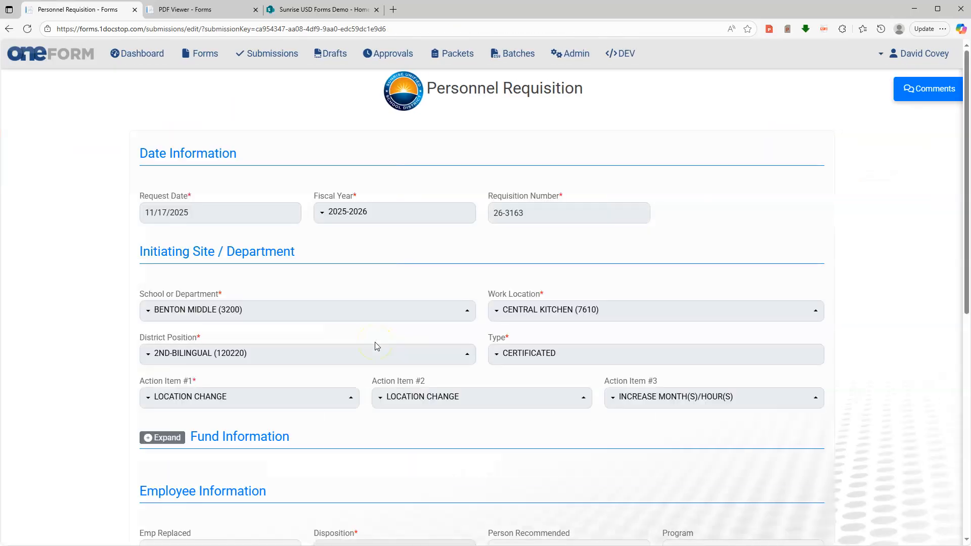
pyautogui.scroll(-4, 425, 243)
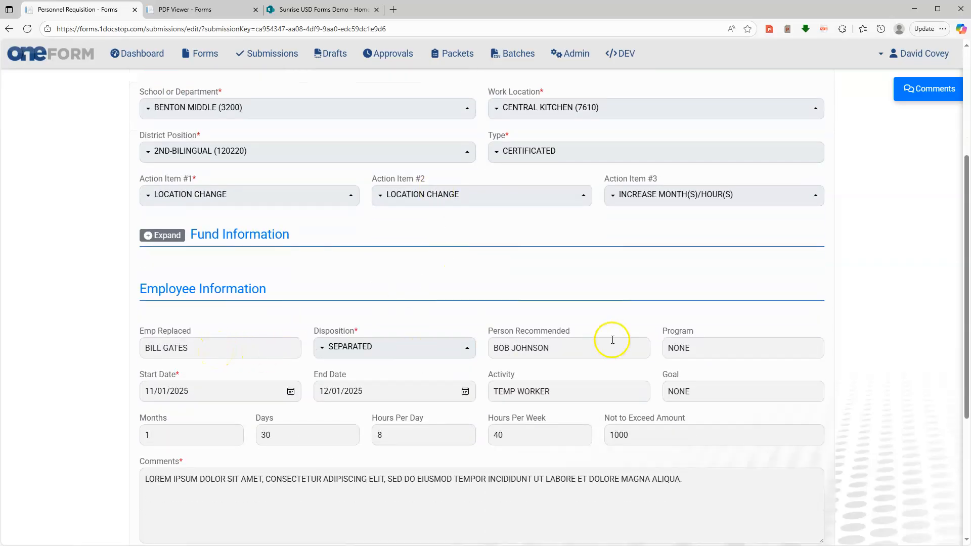
pyautogui.scroll(-1, 511, 357)
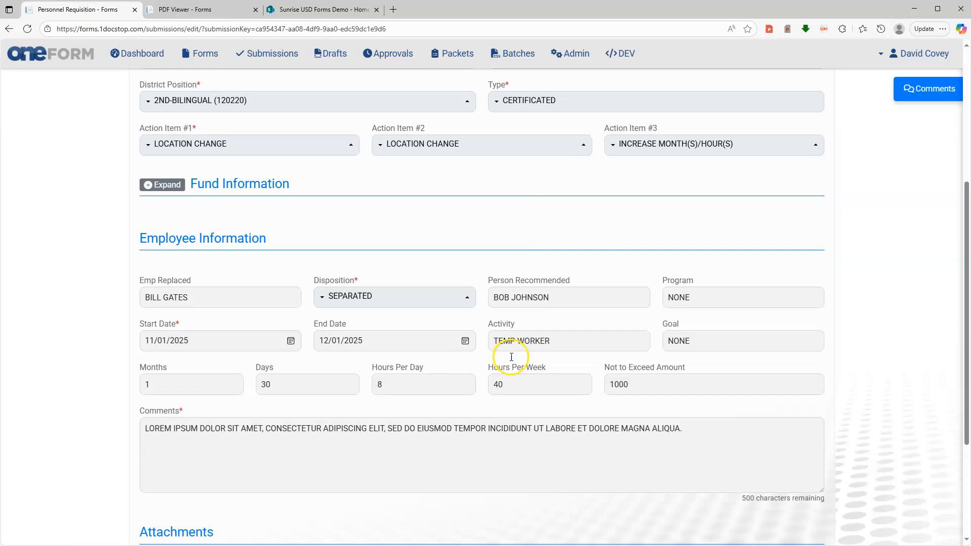
pyautogui.moveTo(699, 425); pyautogui.dragTo(126, 425)
pyautogui.hotkey('ctrl', 'c')
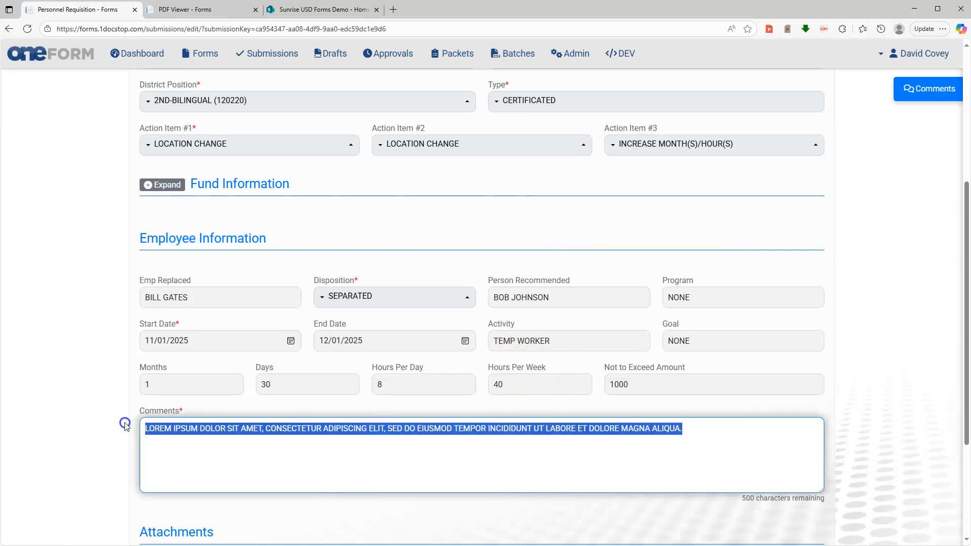
pyautogui.click(685, 429)
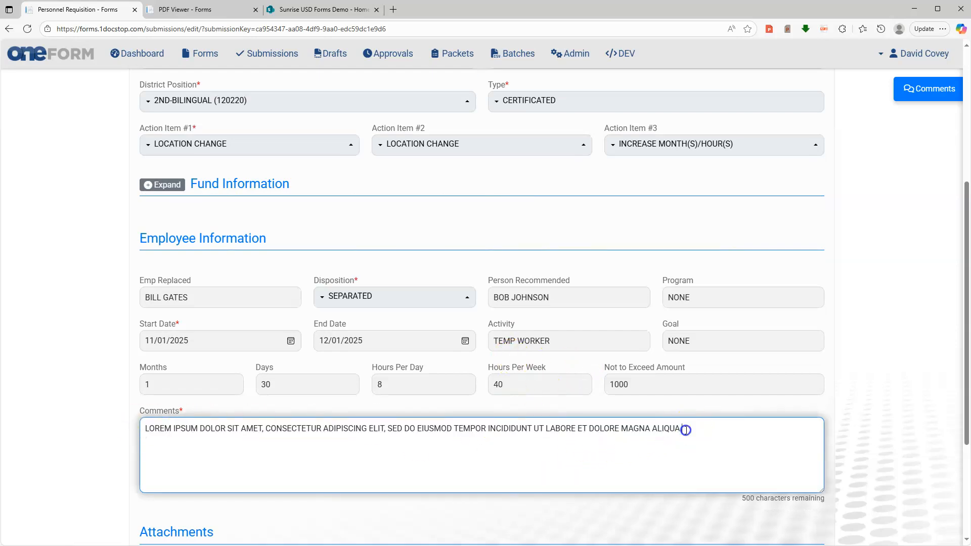
pyautogui.hotkey('ctrl', 'v')
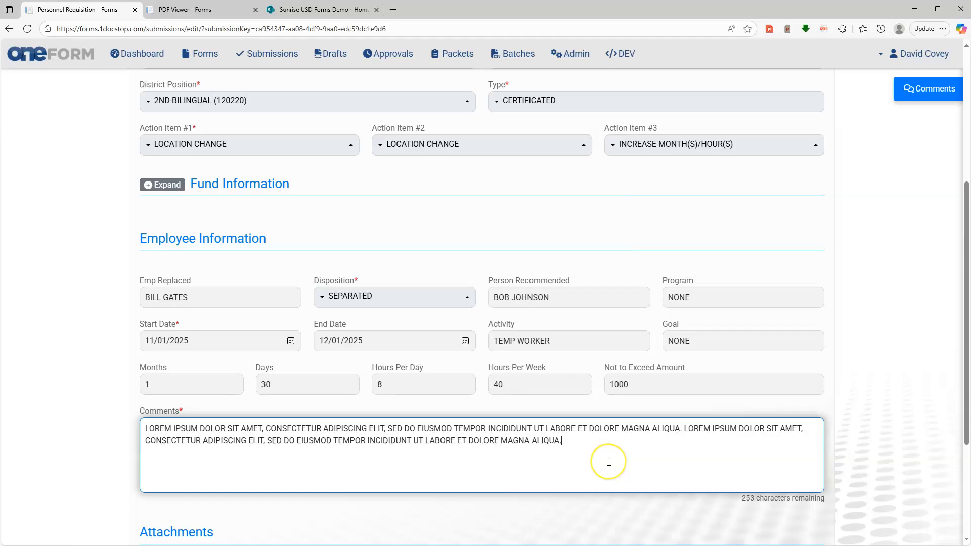
pyautogui.hotkey('ctrl', 'v')
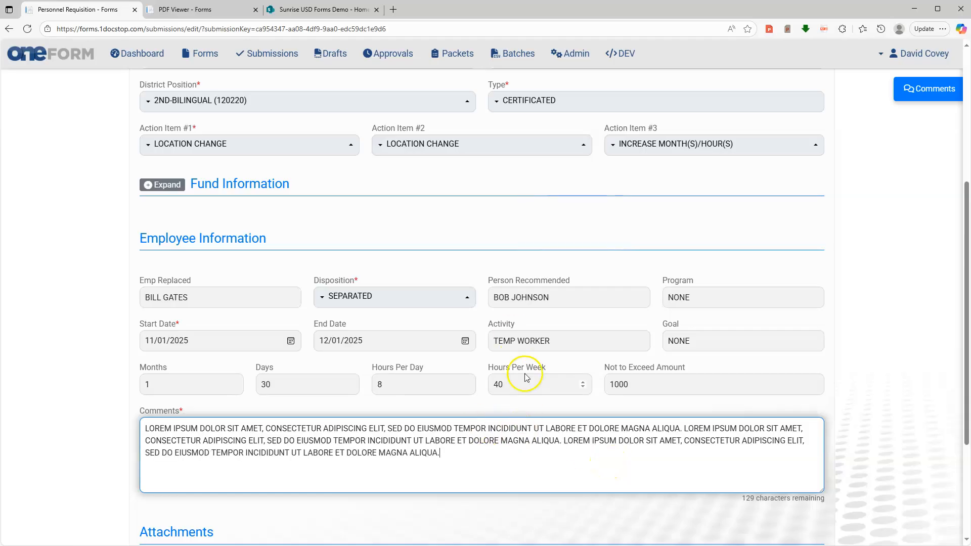
# Step: Save the edits to the requisition and check the extended Comments text in the form preview
pyautogui.scroll(2, 476, 343)
pyautogui.scroll(3, 475, 343)
pyautogui.scroll(-7, 340, 325)
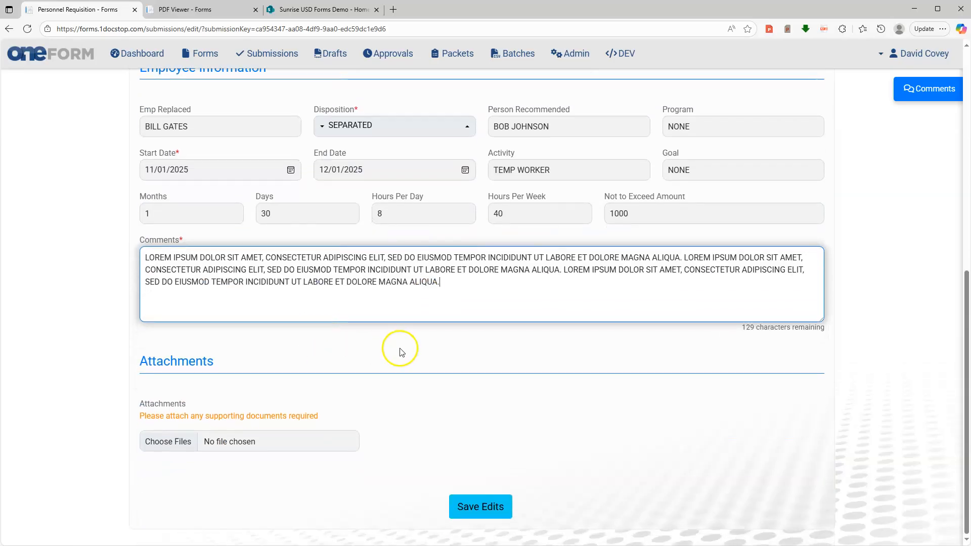
pyautogui.click(495, 501)
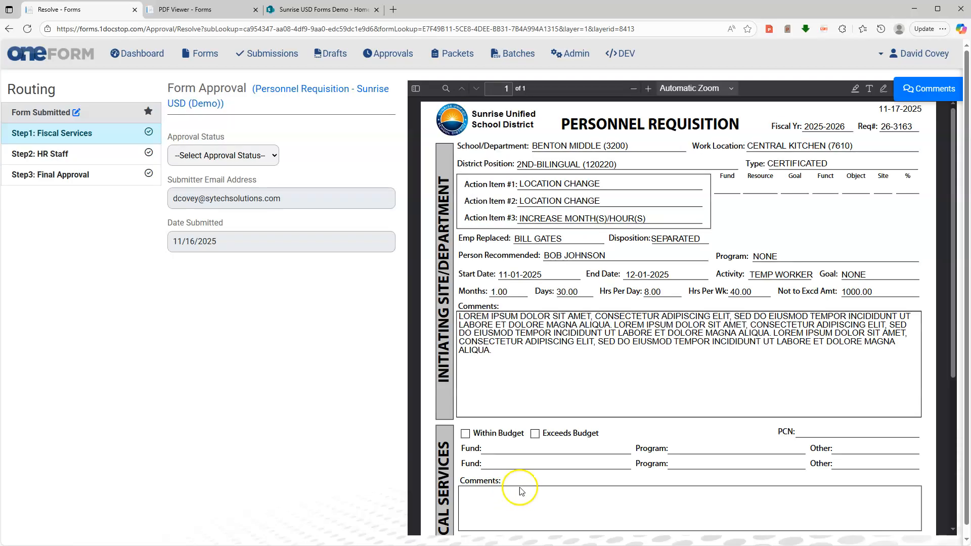
pyautogui.moveTo(493, 352); pyautogui.dragTo(465, 324)
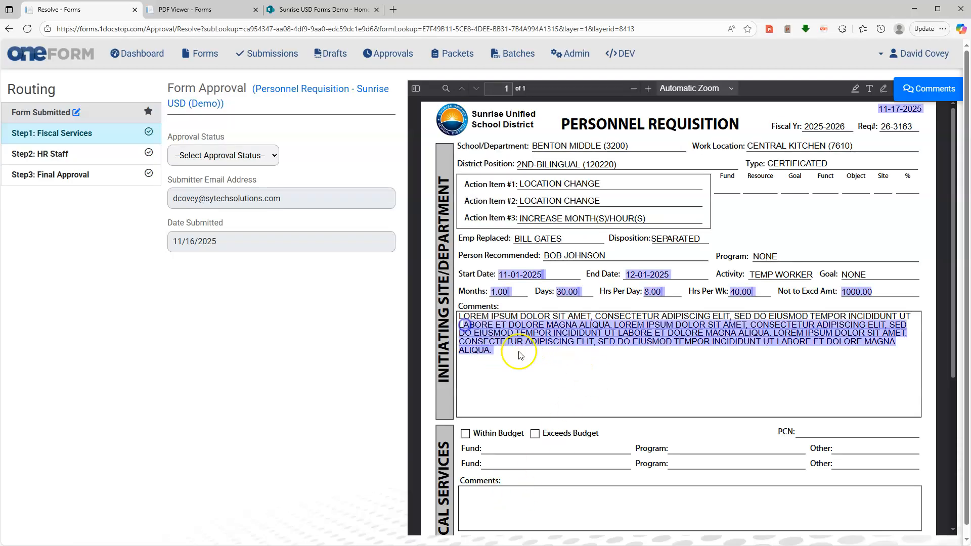
pyautogui.click(518, 355)
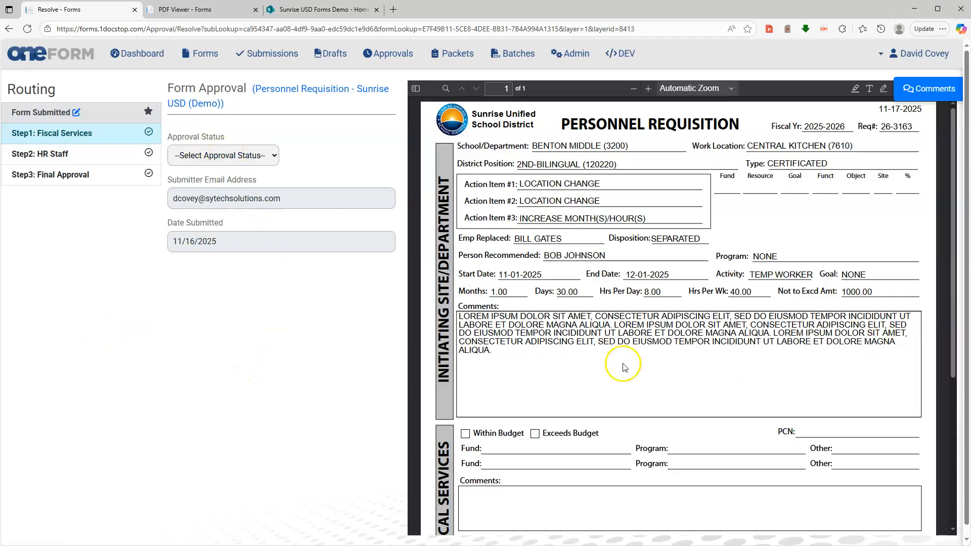
# Step: Set the Fiscal Services approval status to Approve and mark the budget as Within Budget
pyautogui.scroll(-3, 623, 368)
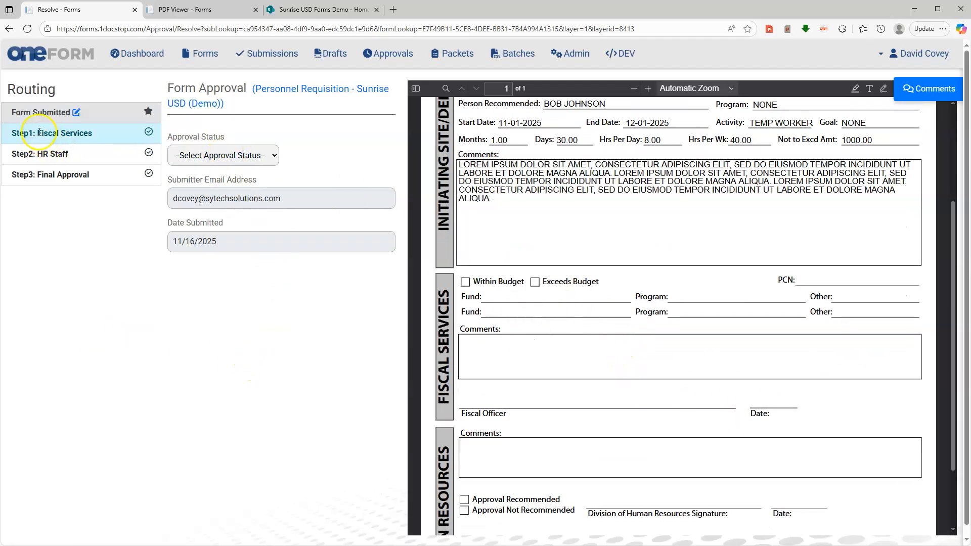
pyautogui.moveTo(12, 133); pyautogui.dragTo(97, 134)
pyautogui.click(140, 268)
pyautogui.scroll(-1, 445, 316)
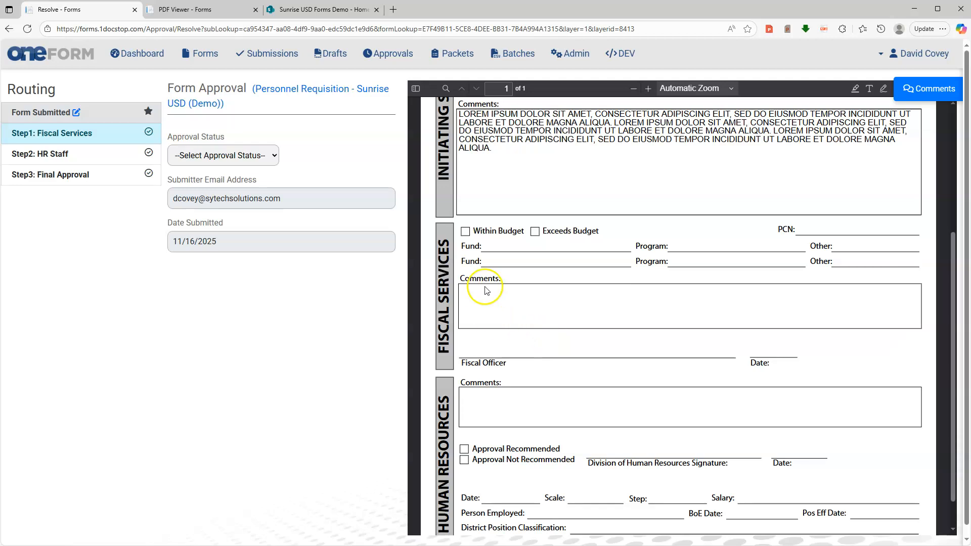
pyautogui.click(237, 154)
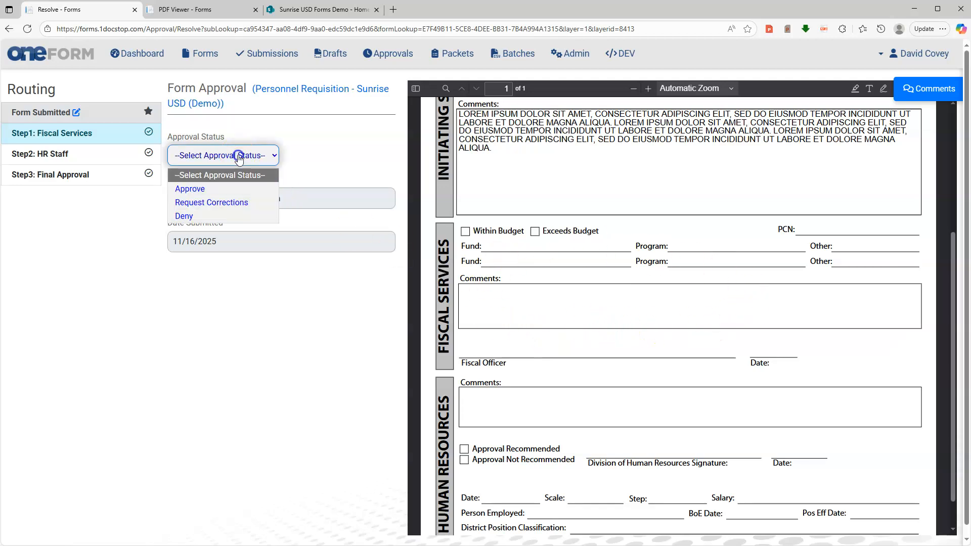
pyautogui.click(185, 188)
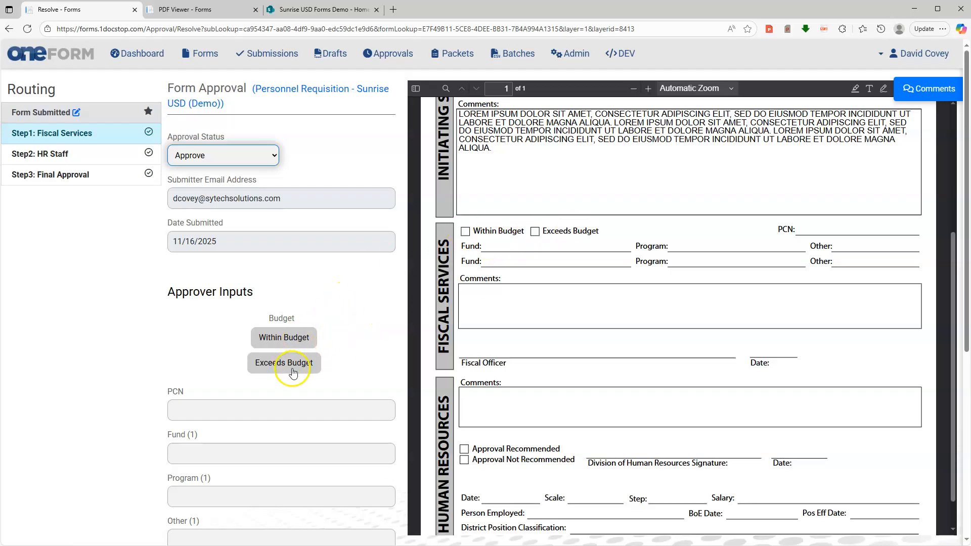
pyautogui.click(302, 346)
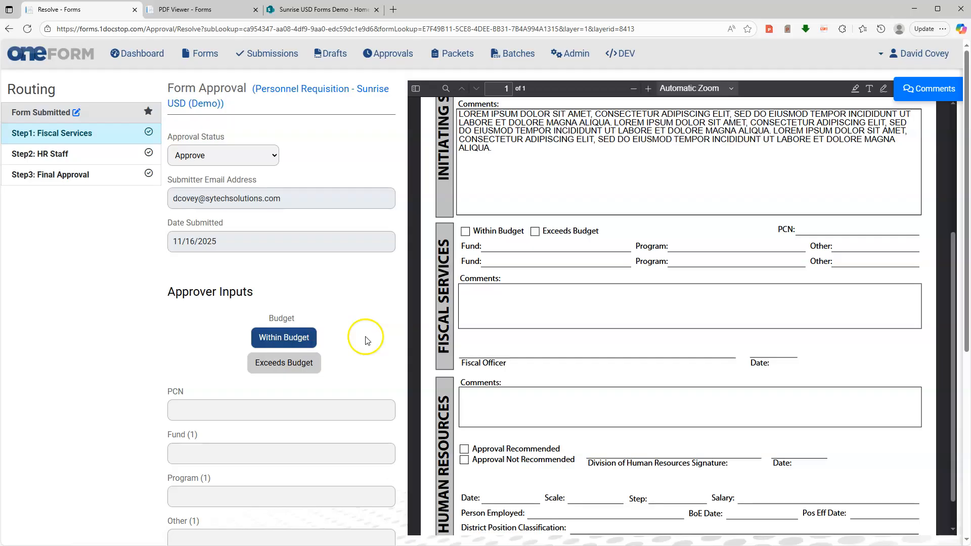
# Step: Fill in the approver inputs with PCN 123, Fund (1) 11, Program (1) 11 and Other (1) 10
pyautogui.scroll(-1, 370, 339)
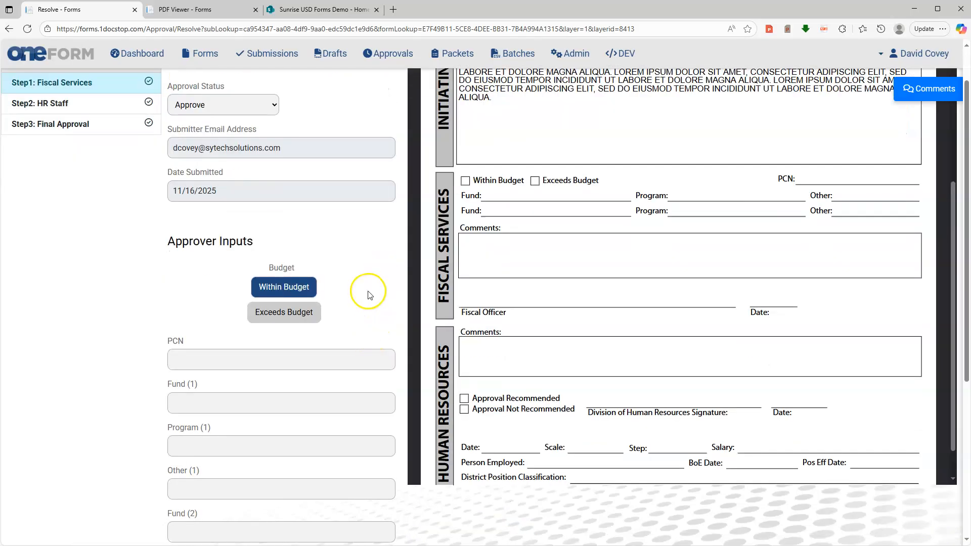
pyautogui.click(271, 357)
pyautogui.write('123')
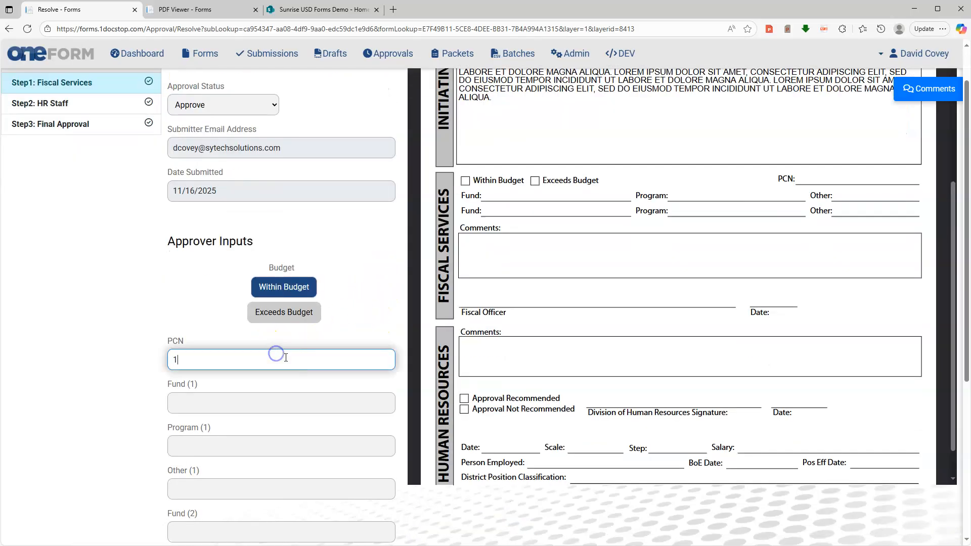
pyautogui.click(228, 402)
pyautogui.write('11')
pyautogui.click(216, 449)
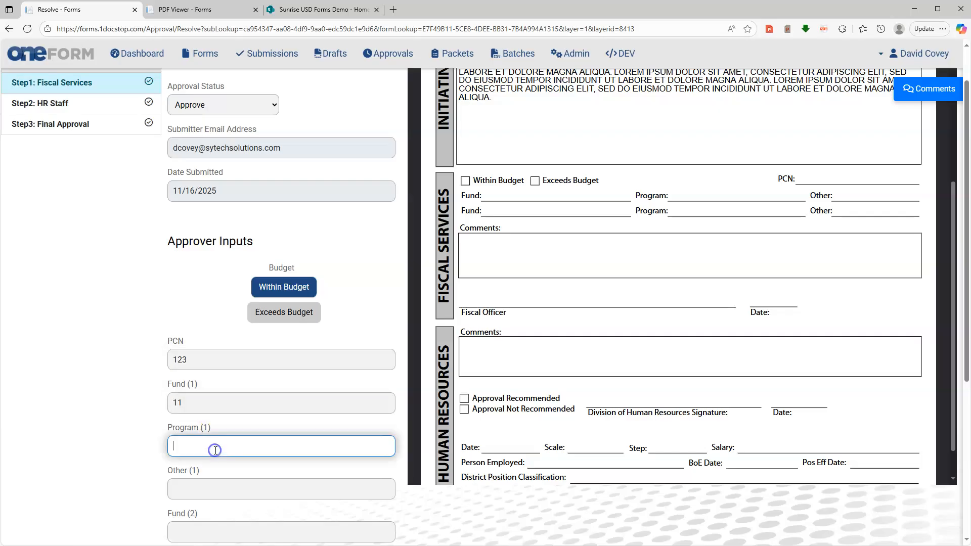
pyautogui.click(207, 487)
pyautogui.write('109')
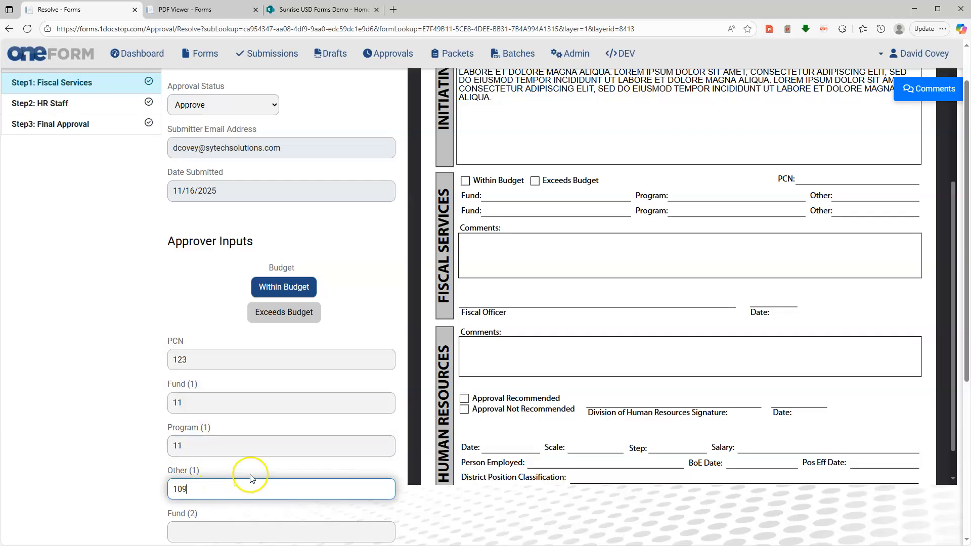
pyautogui.scroll(-1, 249, 476)
pyautogui.press('BackSpace')
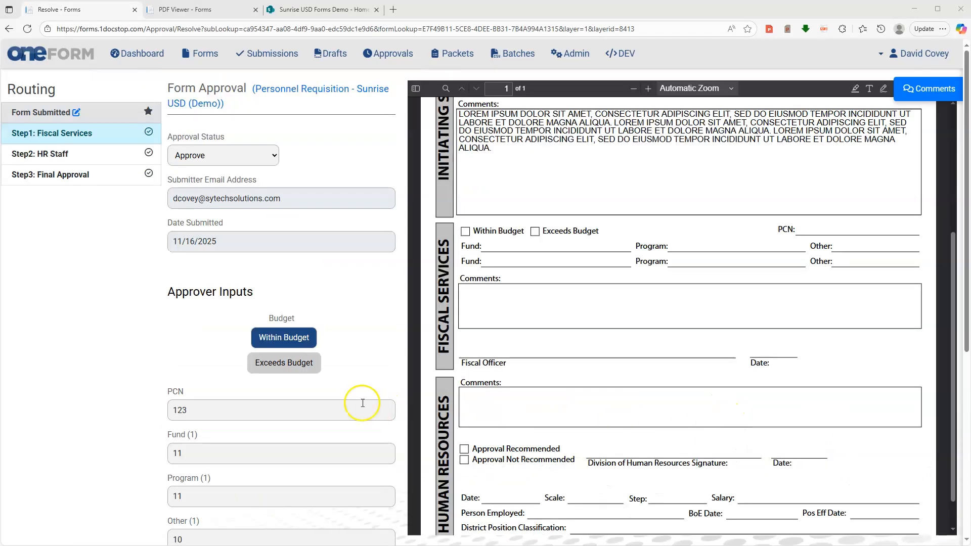
# Step: Review the filled Fiscal Services approver inputs alongside the form preview and the routing steps
pyautogui.scroll(-6, 360, 401)
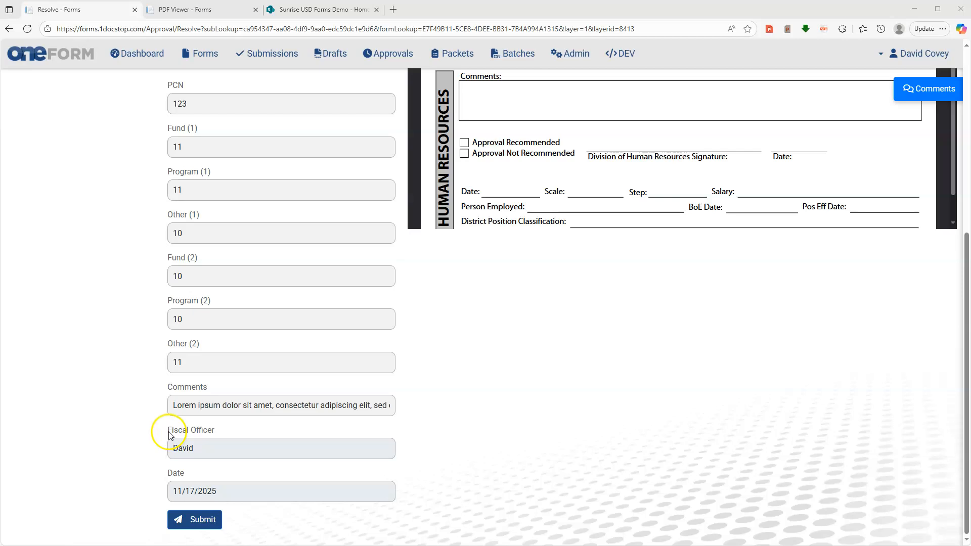
pyautogui.scroll(3, 536, 422)
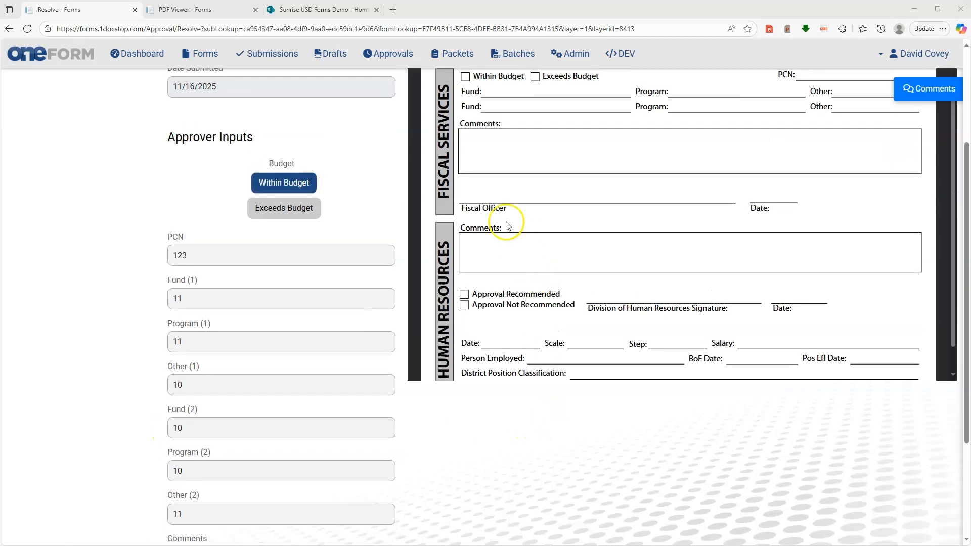
pyautogui.scroll(-3, 229, 440)
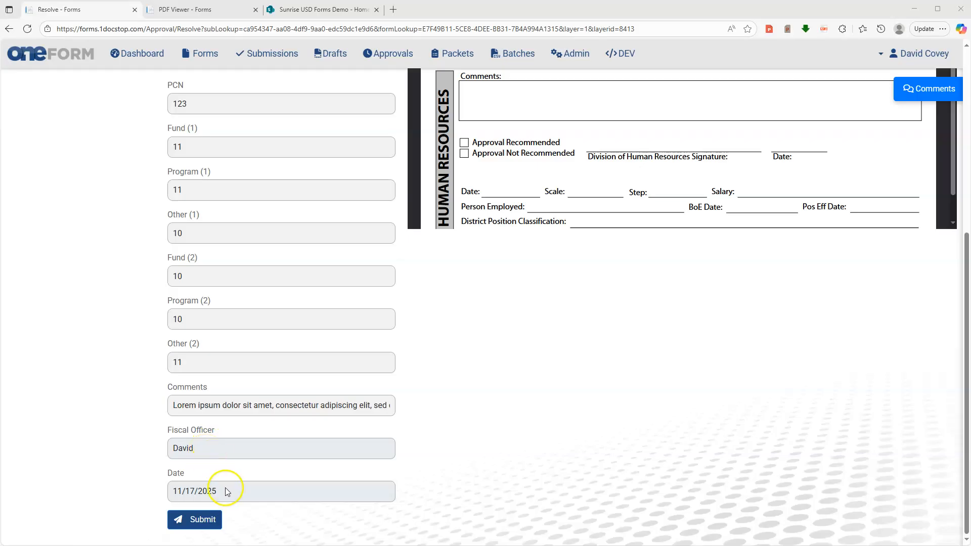
pyautogui.click(206, 524)
pyautogui.scroll(3, 568, 401)
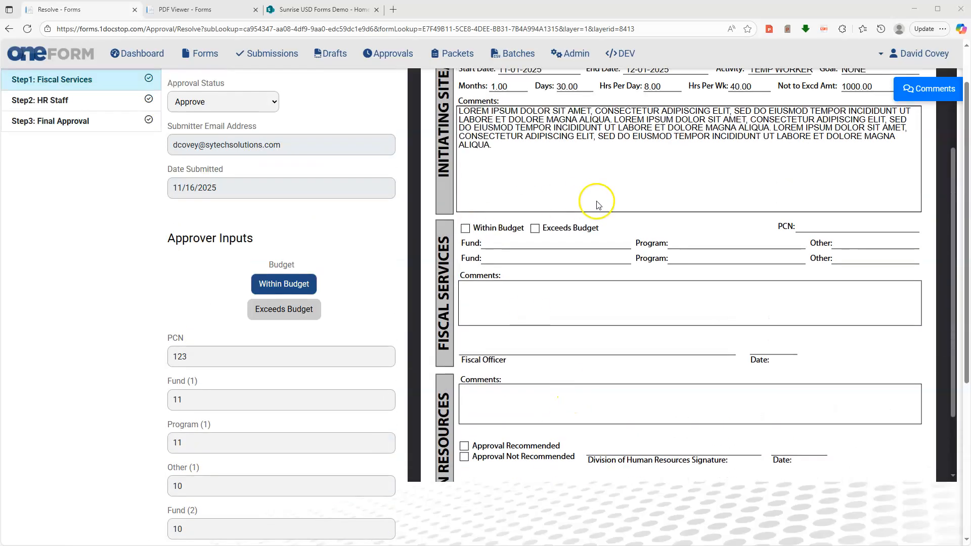
pyautogui.scroll(1, 213, 183)
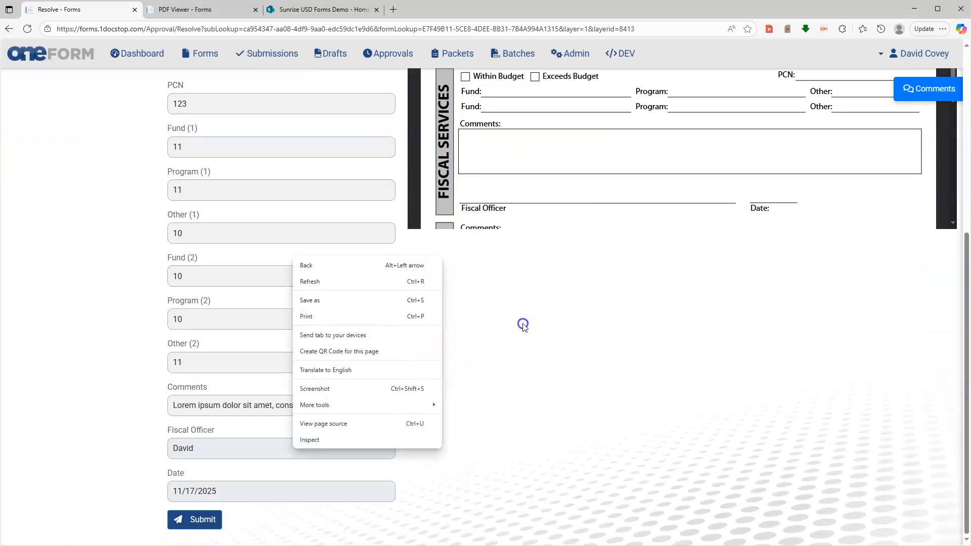
pyautogui.click(521, 325)
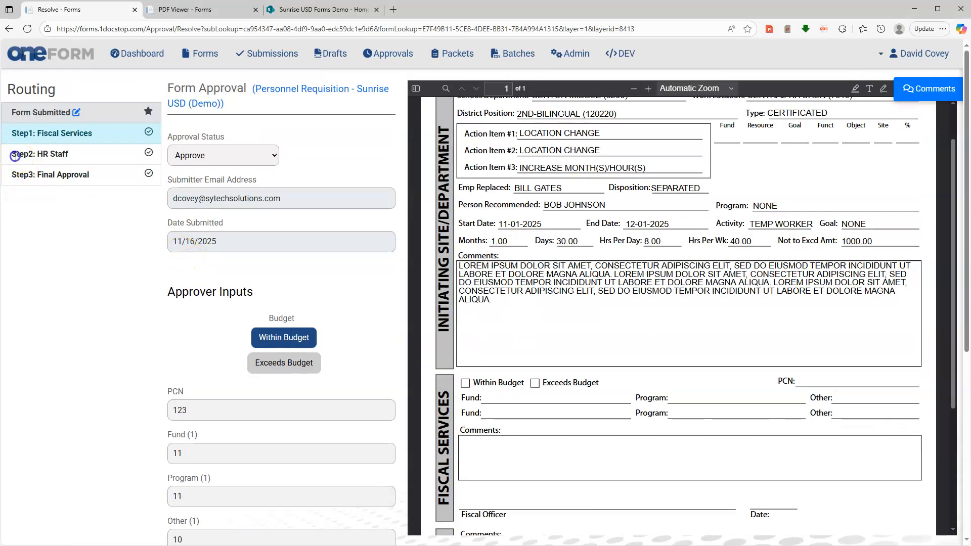
pyautogui.moveTo(15, 156); pyautogui.dragTo(76, 155)
pyautogui.click(108, 245)
pyautogui.scroll(-6, 271, 266)
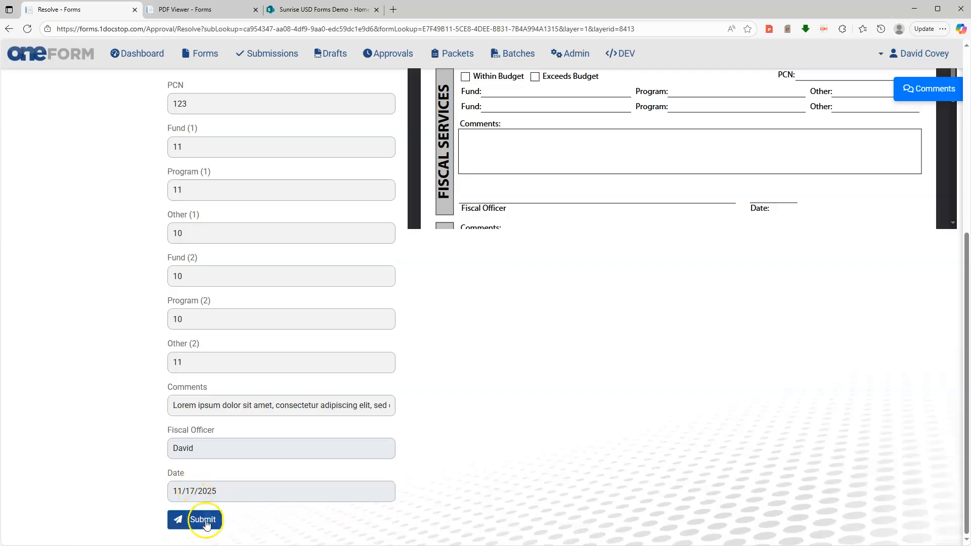
pyautogui.scroll(6, 108, 353)
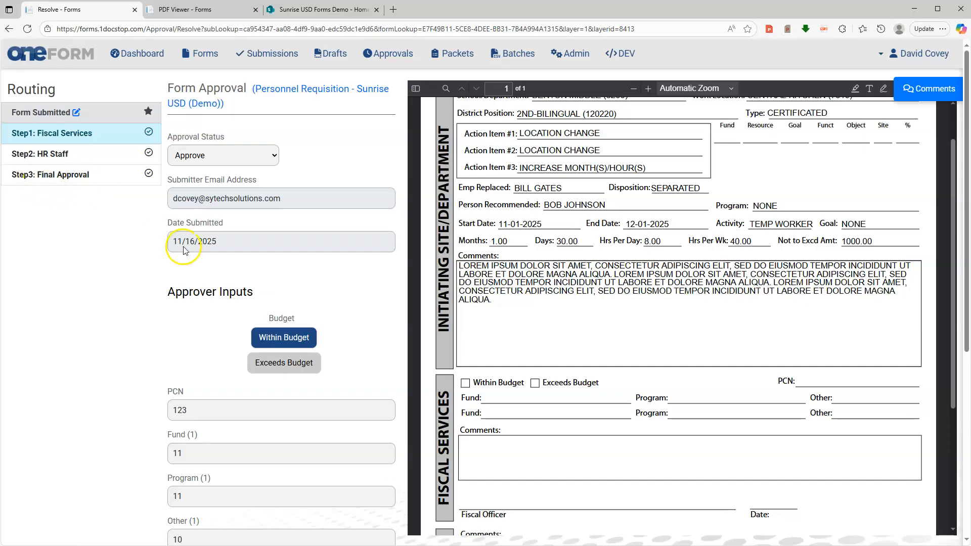
pyautogui.scroll(-6, 344, 318)
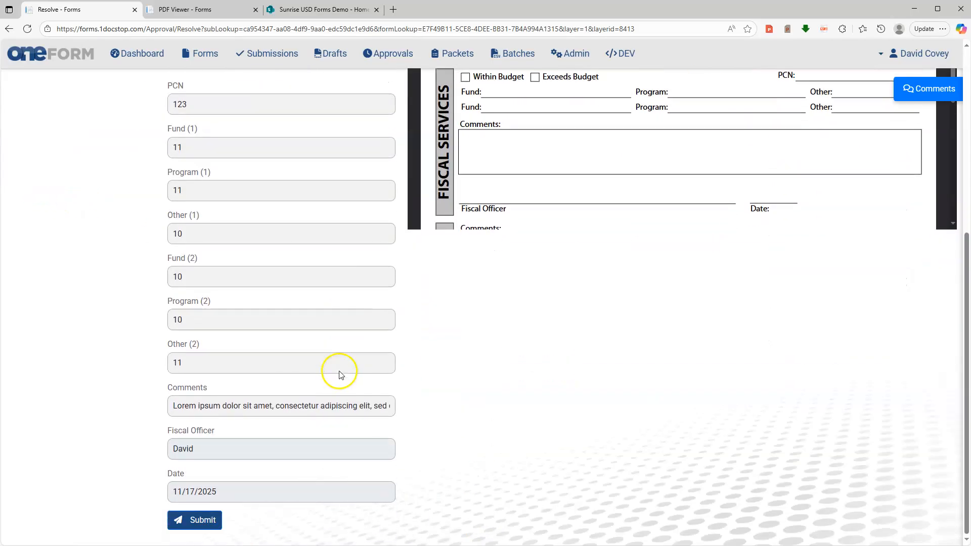
# Step: Submit the Fiscal Services approval and reopen the Personnel Requisition from the dashboard's awaiting-approval list
pyautogui.click(194, 521)
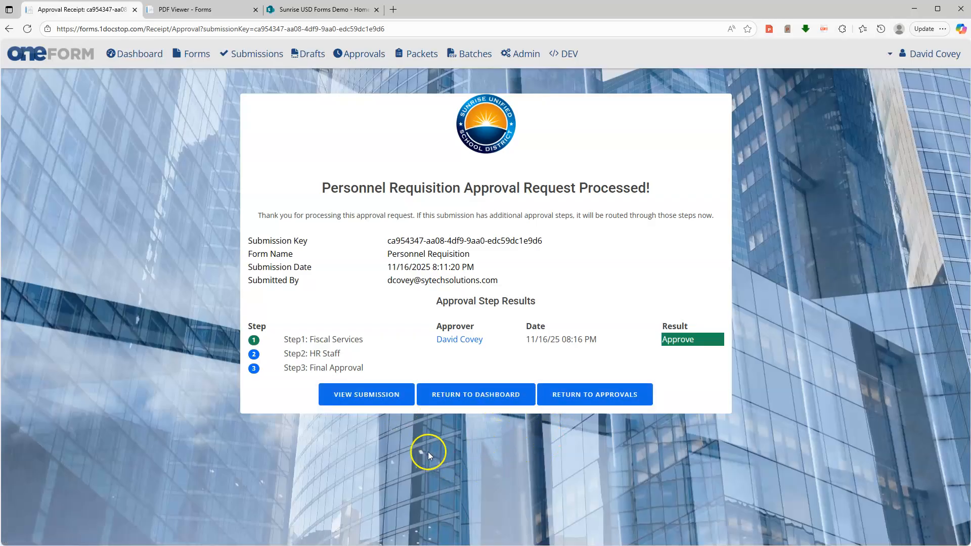
pyautogui.click(466, 403)
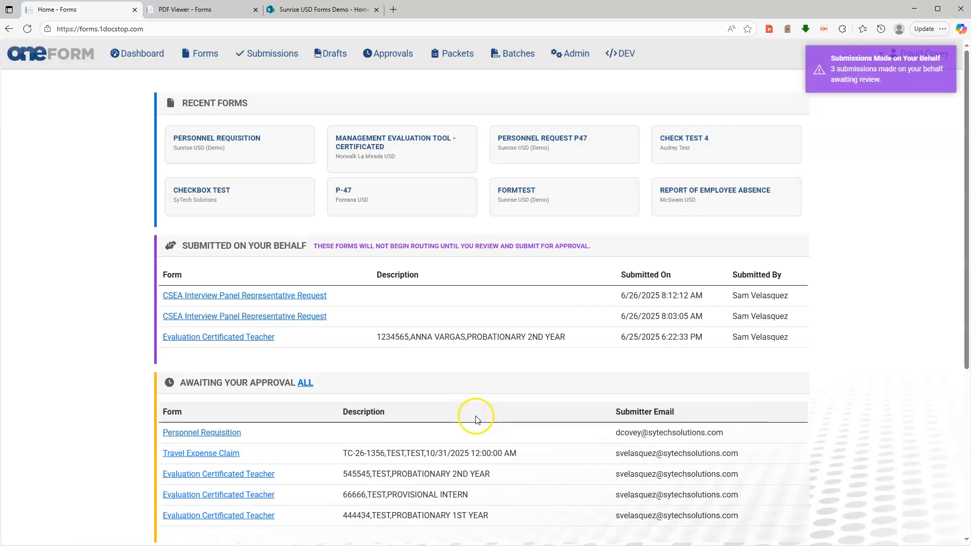
pyautogui.scroll(-2, 334, 364)
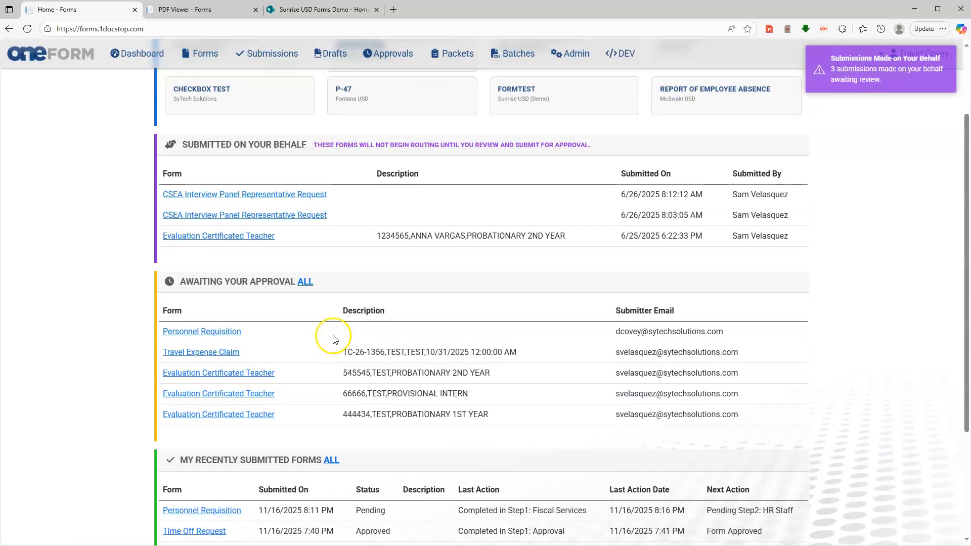
pyautogui.click(223, 333)
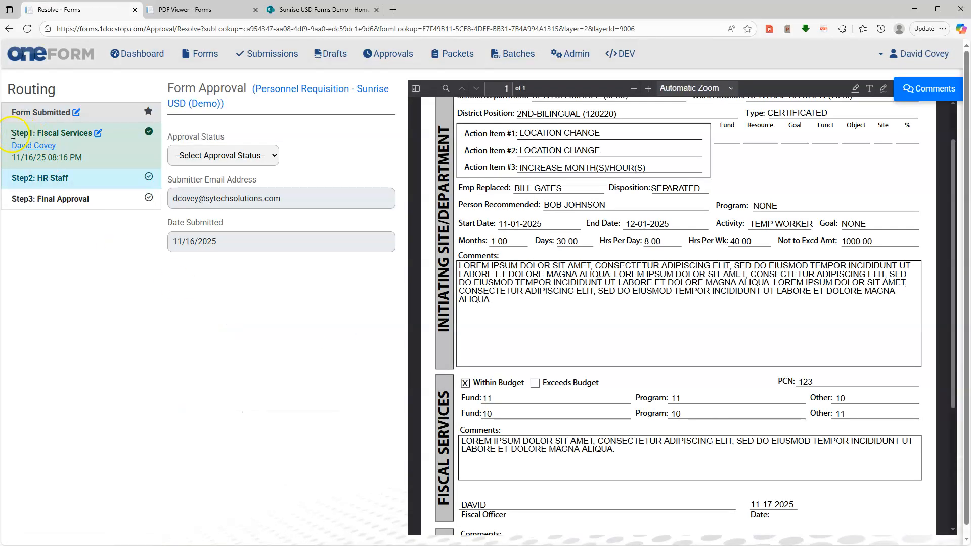
# Step: Examine the Fiscal Services and HR Staff routing entries and the Fiscal Services and Human Resources sections of the form preview
pyautogui.moveTo(38, 135); pyautogui.dragTo(95, 138)
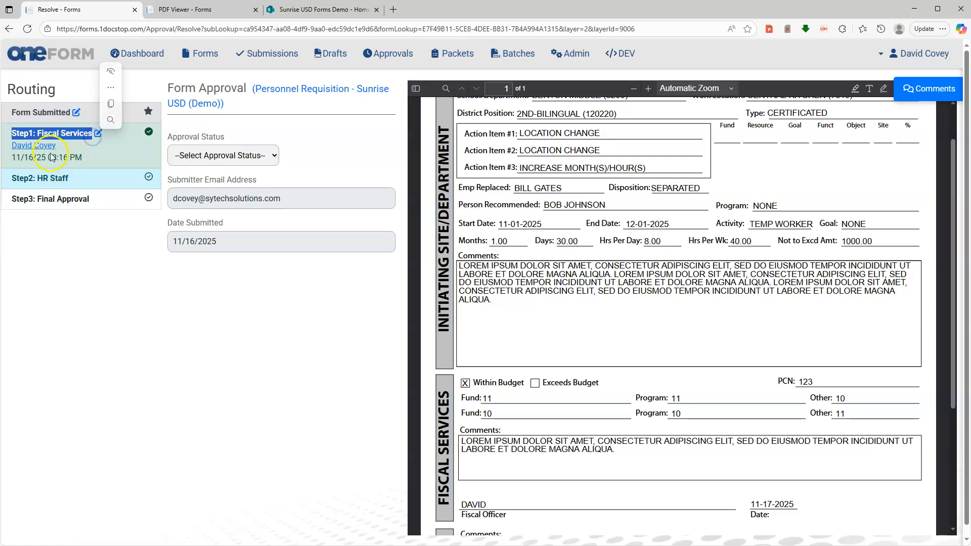
pyautogui.click(76, 157)
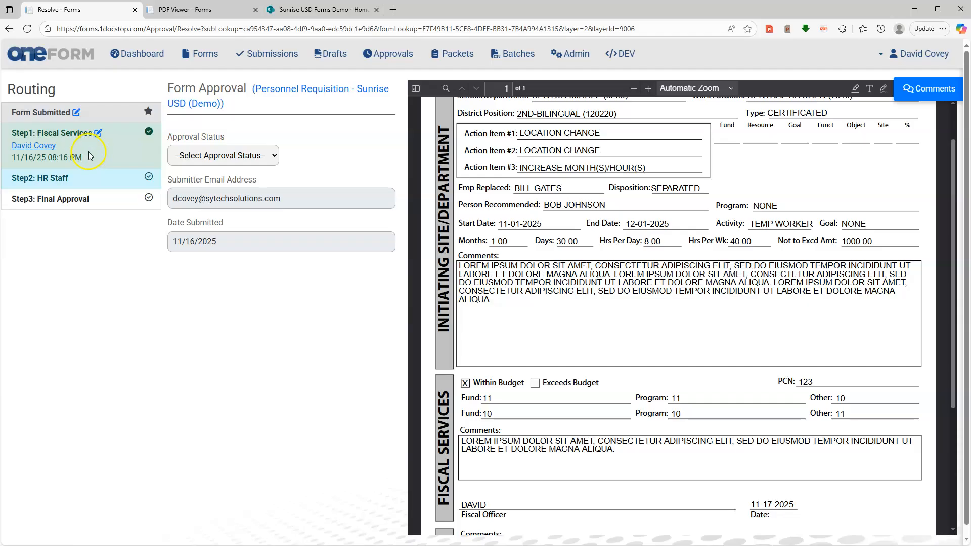
pyautogui.moveTo(75, 178); pyautogui.dragTo(11, 178)
pyautogui.click(59, 248)
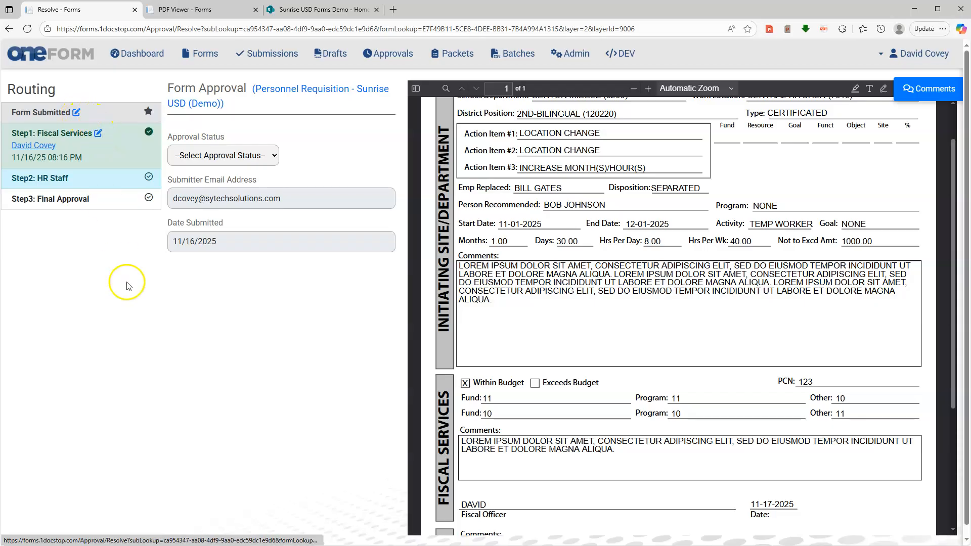
pyautogui.scroll(-3, 590, 329)
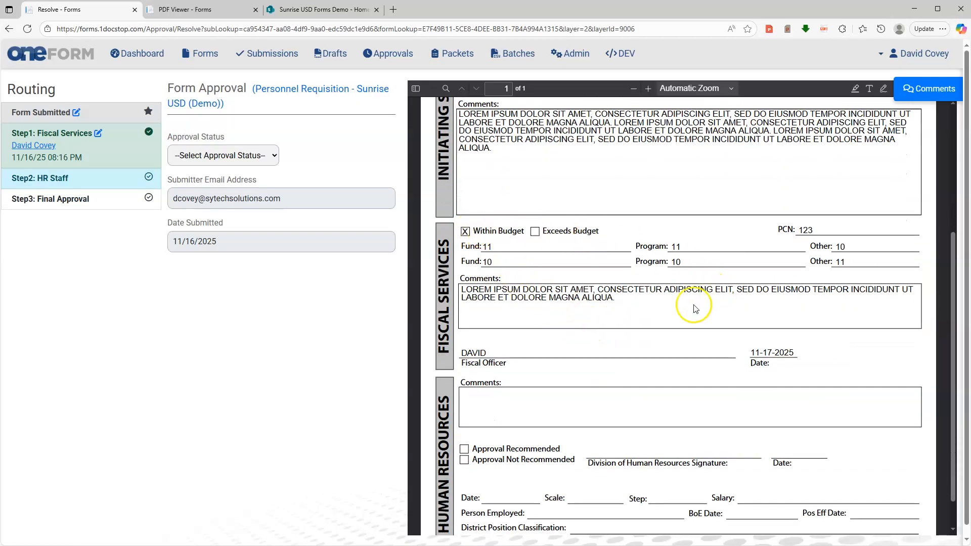
pyautogui.scroll(-1, 581, 283)
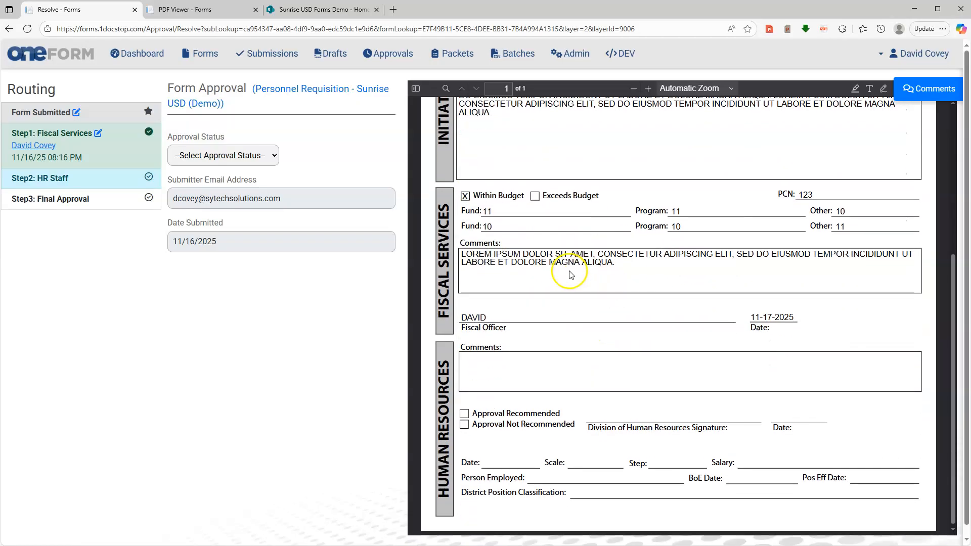
pyautogui.scroll(-1, 570, 275)
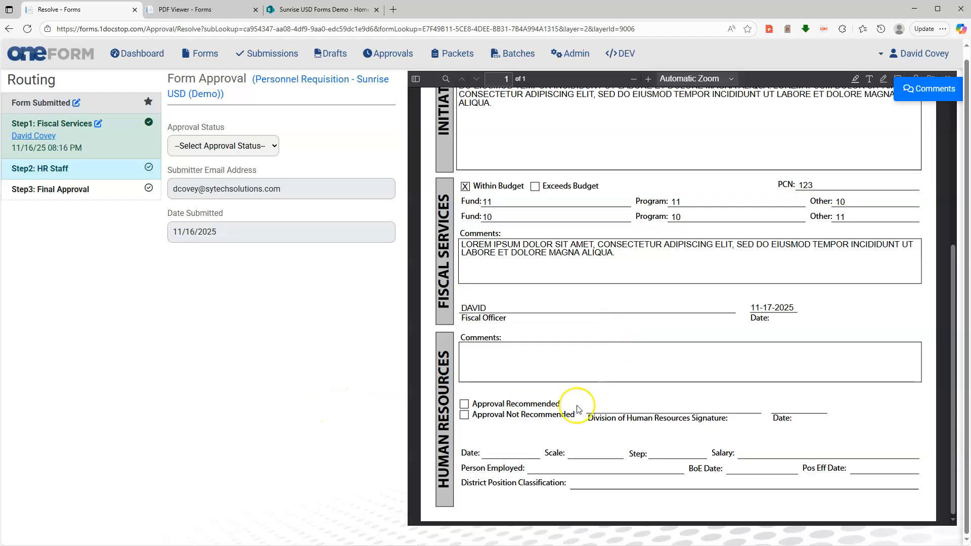
pyautogui.scroll(1, 293, 390)
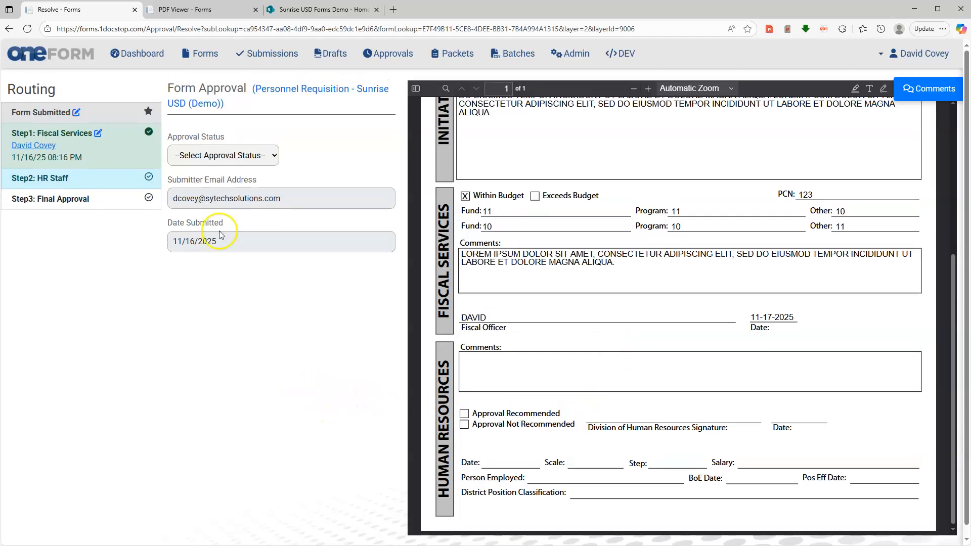
# Step: Choose Request Corrections, view the previous steps the form can be sent to, and close the dialog without sending
pyautogui.click(208, 156)
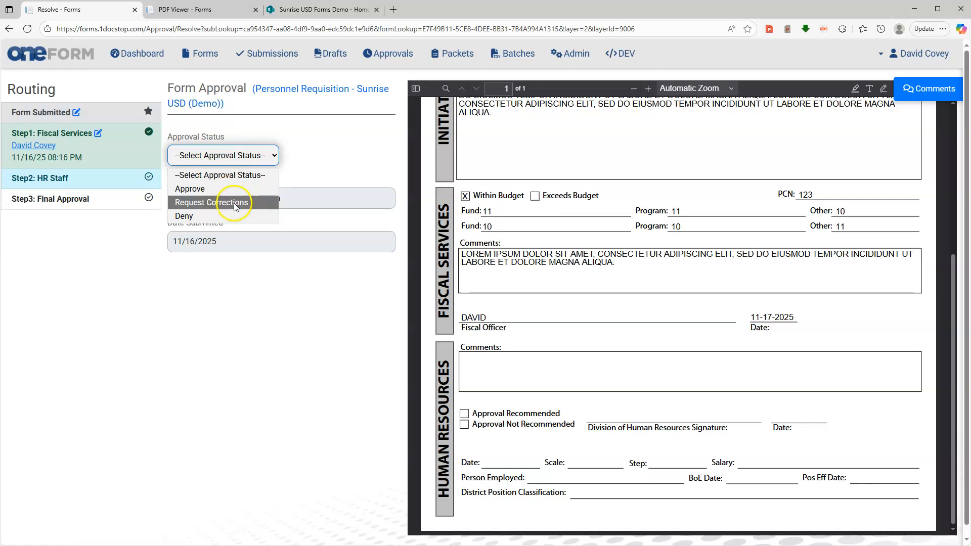
pyautogui.click(233, 202)
pyautogui.click(334, 142)
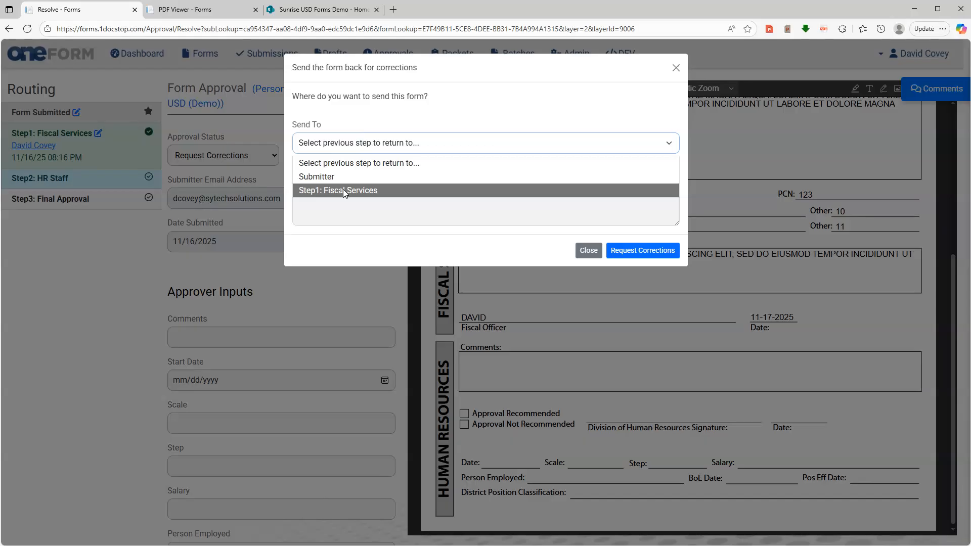
pyautogui.click(588, 250)
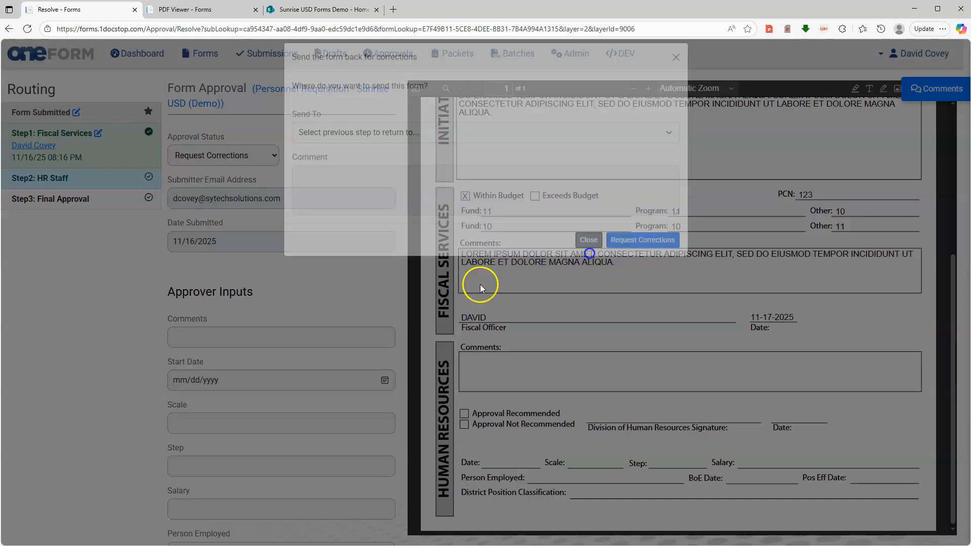
# Step: Set the HR Staff approval status to Approve, enter the lorem ipsum sentence as Comments and set the Start Date to 11/16/2025
pyautogui.click(236, 167)
pyautogui.click(236, 188)
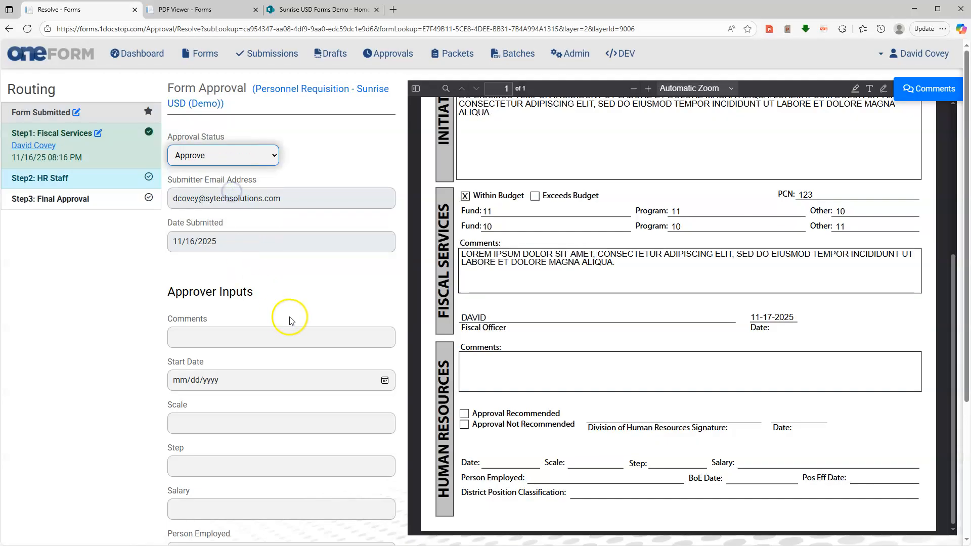
pyautogui.scroll(-1, 312, 313)
pyautogui.click(278, 288)
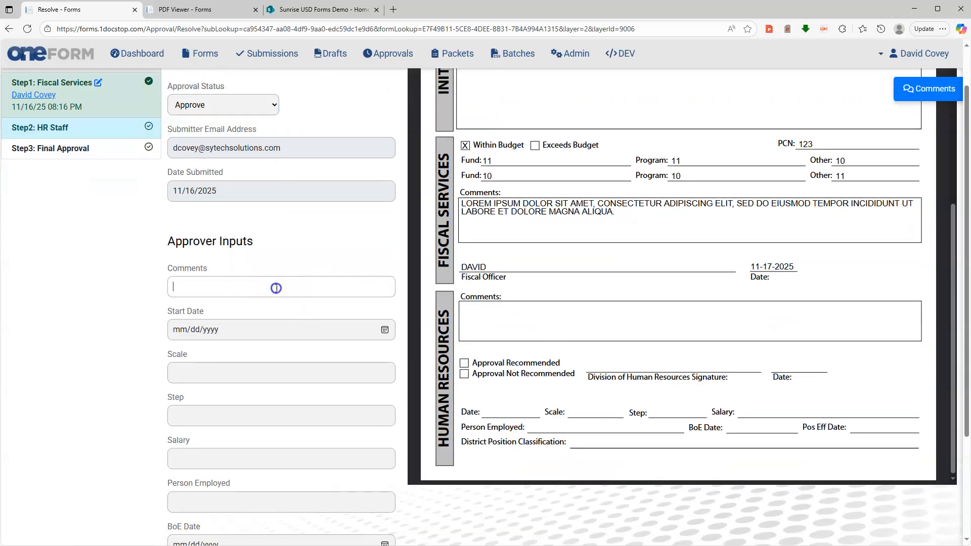
pyautogui.write('Lorem ipsum dolor sit amet, consectetur adipiscing elit, sed do eiusmod tempor incididunt ut labore et dolore magna aliqua.')
pyautogui.click(384, 329)
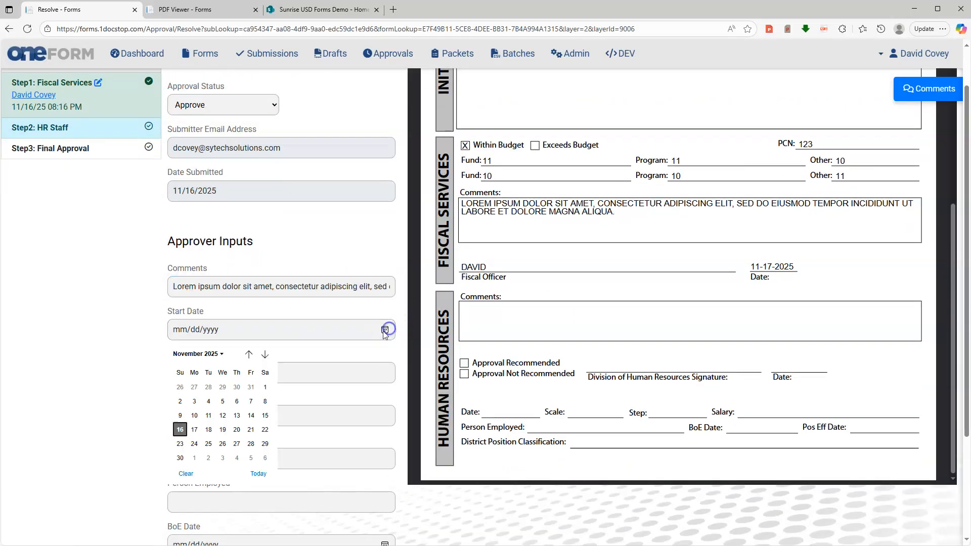
pyautogui.click(180, 429)
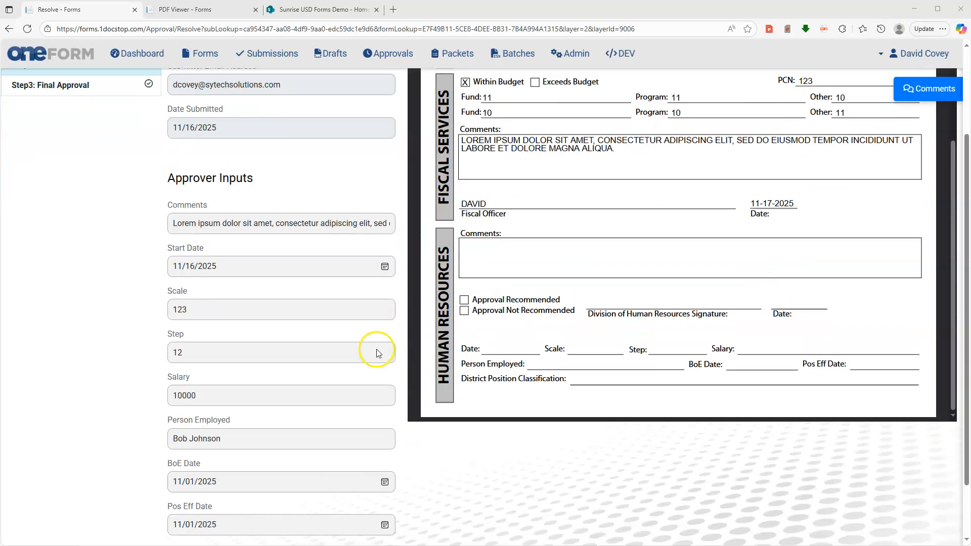
# Step: Submit the HR Staff approval and reopen the Personnel Requisition from the dashboard for the Final Approval step
pyautogui.scroll(-2, 379, 351)
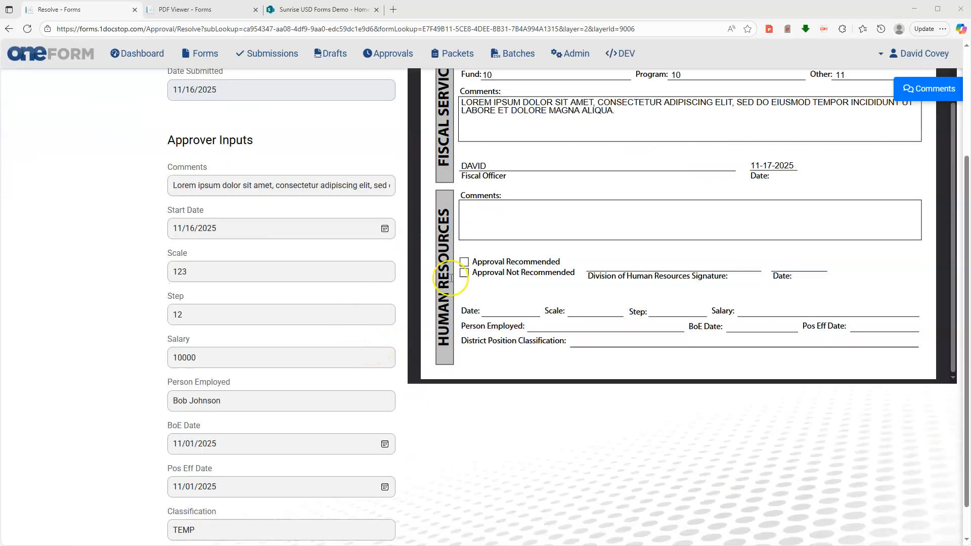
pyautogui.click(202, 520)
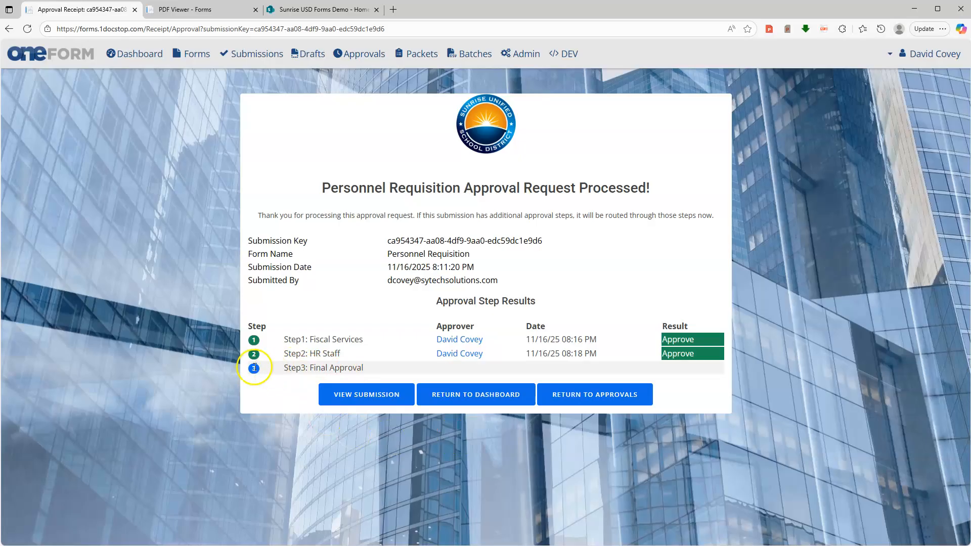
pyautogui.click(482, 402)
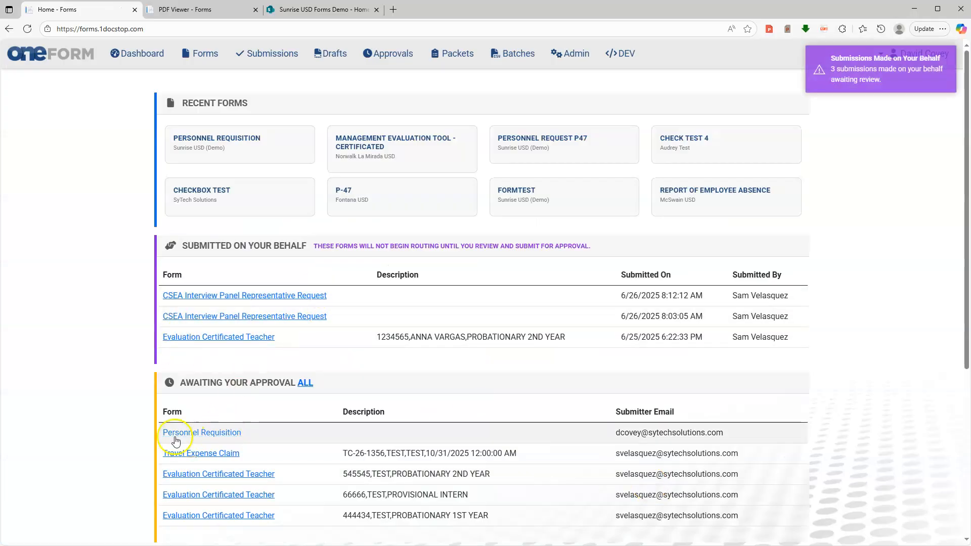
pyautogui.click(201, 433)
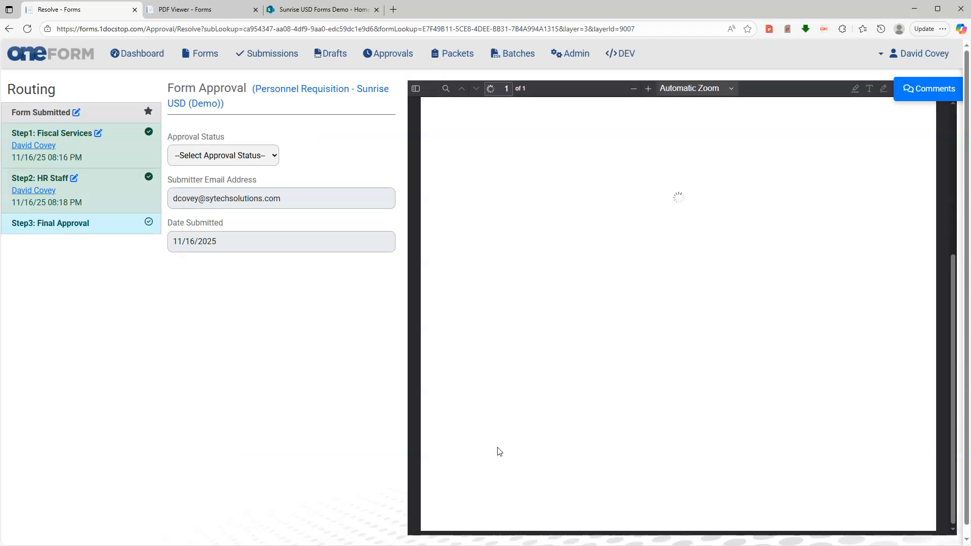
# Step: Examine the Fiscal Services and Human Resources sections of the form preview, including the approval recommendation boxes and the empty signature line
pyautogui.scroll(-1, 647, 411)
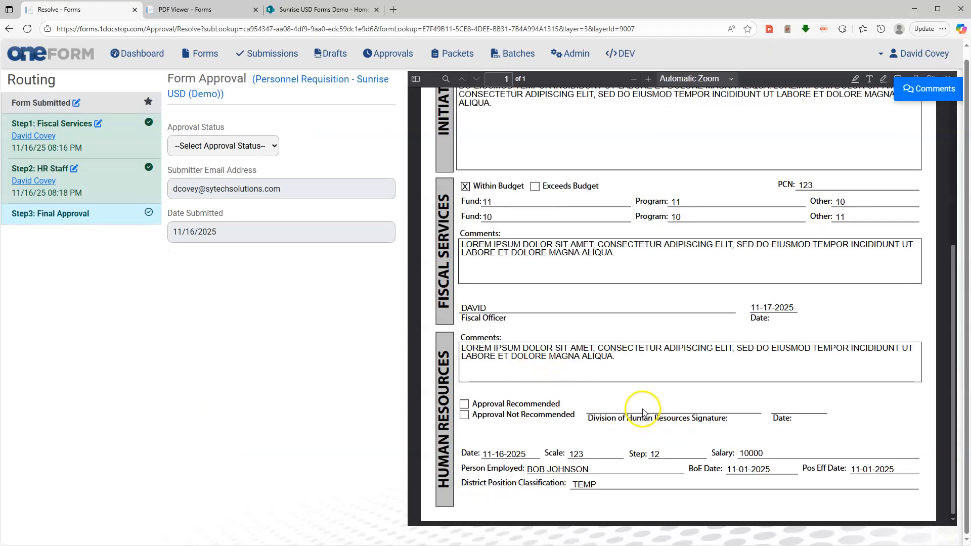
pyautogui.scroll(3, 718, 326)
pyautogui.scroll(2, 708, 319)
pyautogui.scroll(-6, 652, 288)
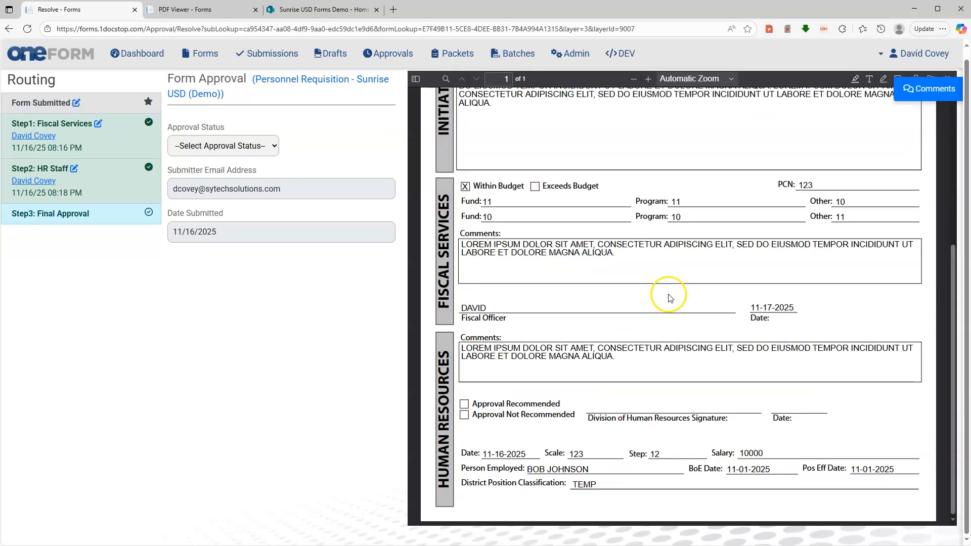
pyautogui.rightClick(491, 404)
pyautogui.click(474, 397)
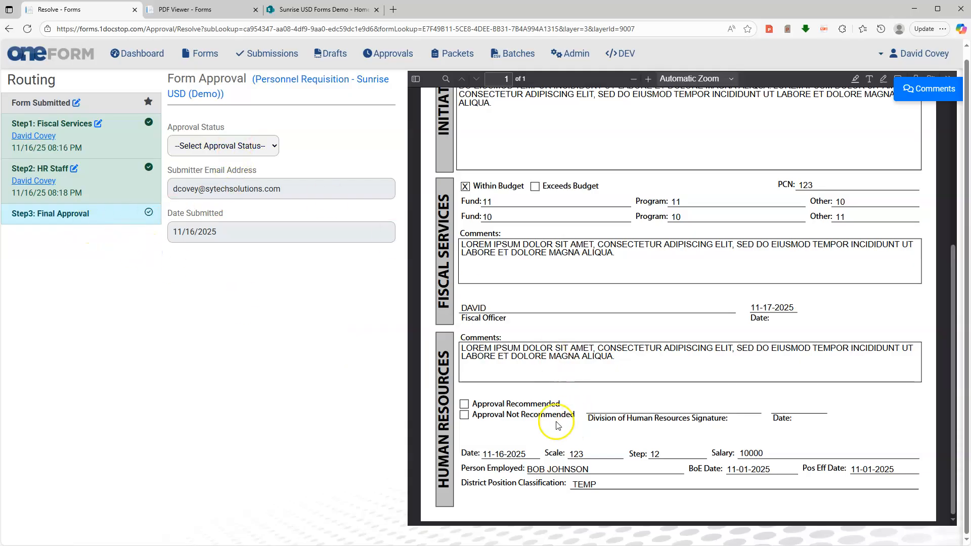
# Step: Set the Final Approval status to Approve and mark the approval as Recommended
pyautogui.click(234, 154)
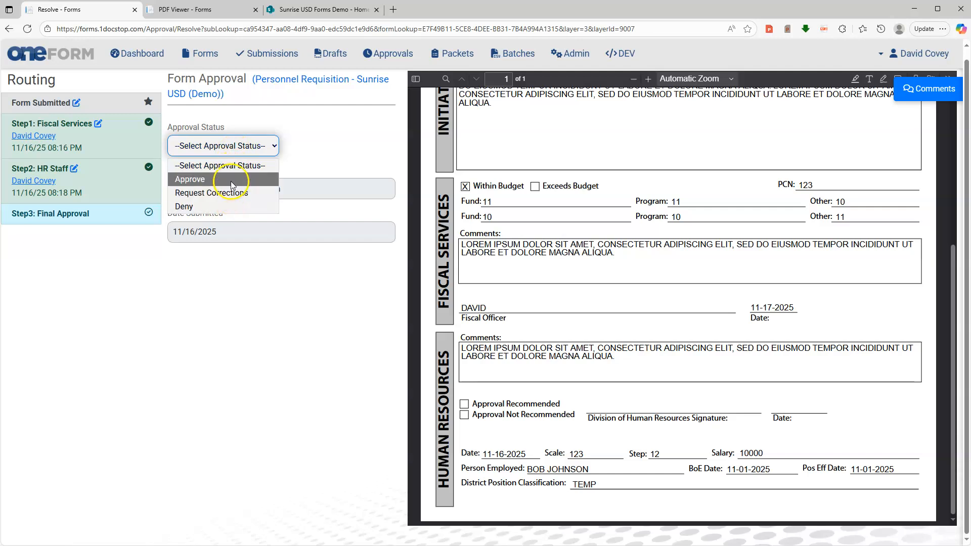
pyautogui.click(213, 179)
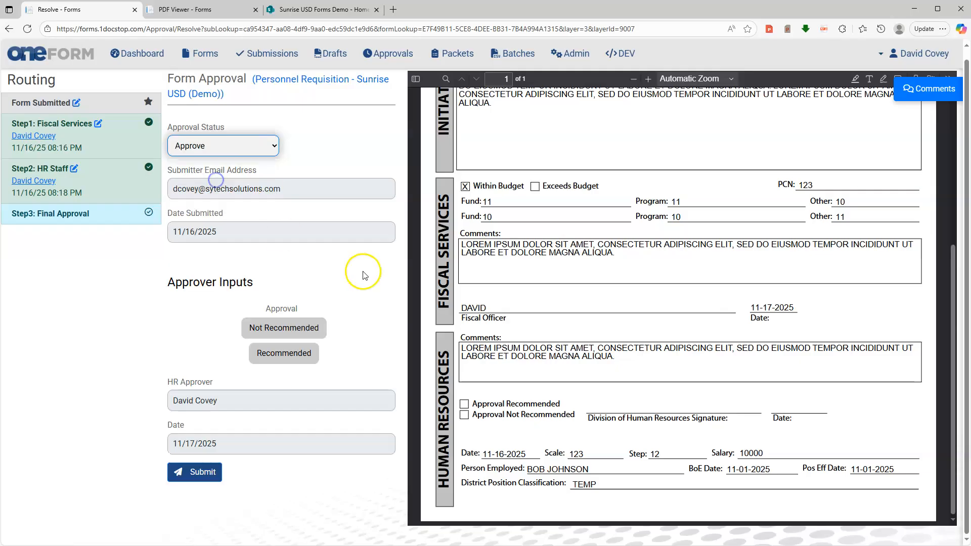
pyautogui.click(286, 352)
pyautogui.press('Tab')
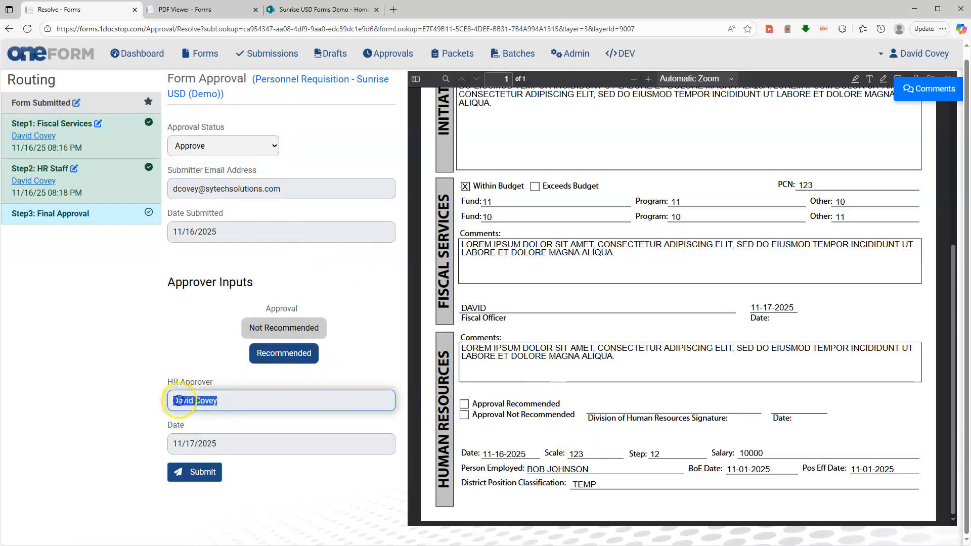
pyautogui.press('Tab')
pyautogui.click(150, 444)
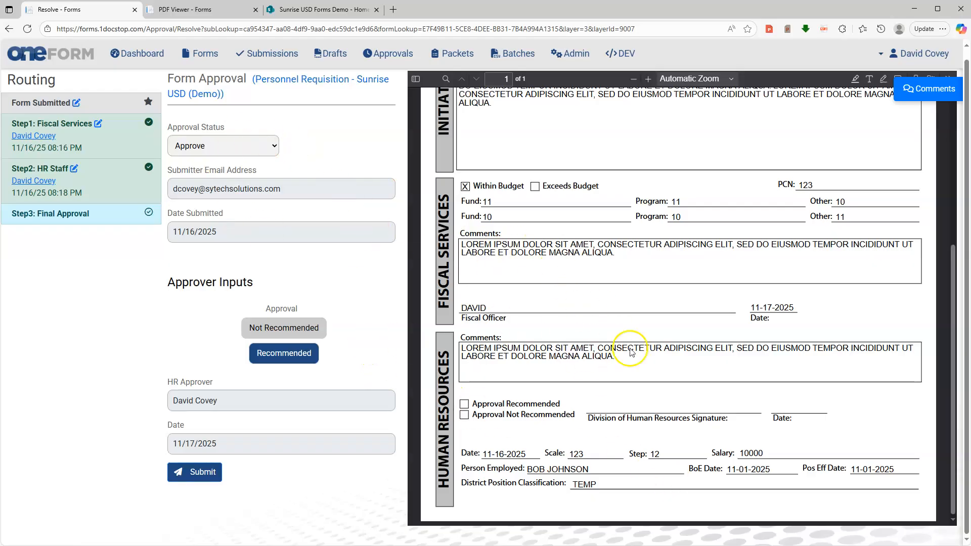
# Step: Submit the final approval, open the submission from the receipt and review the completed Personnel Requisition
pyautogui.click(205, 474)
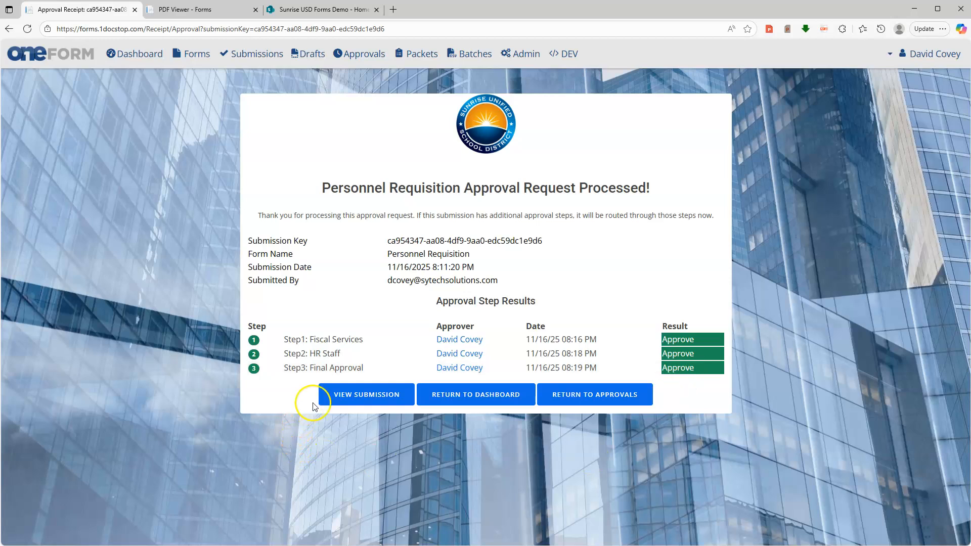
pyautogui.click(350, 401)
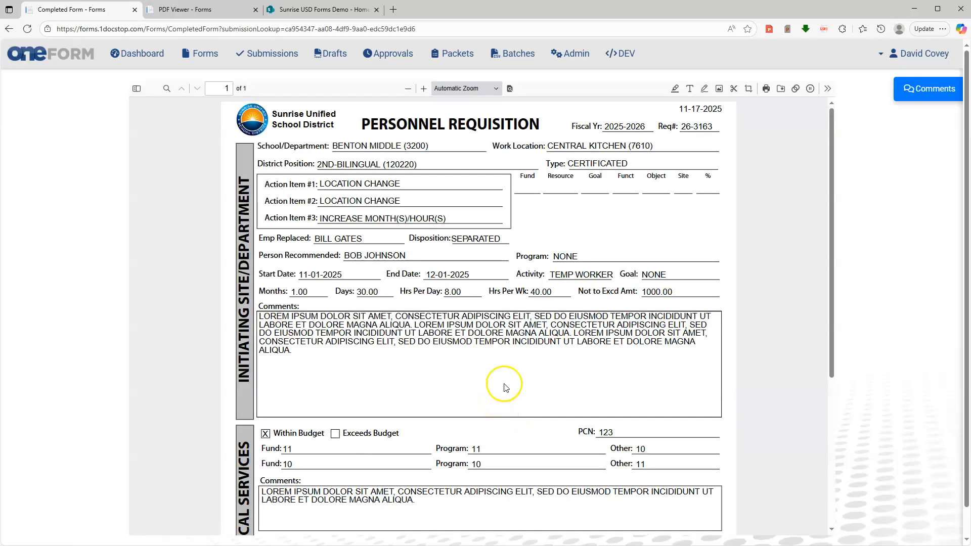
pyautogui.scroll(-5, 412, 197)
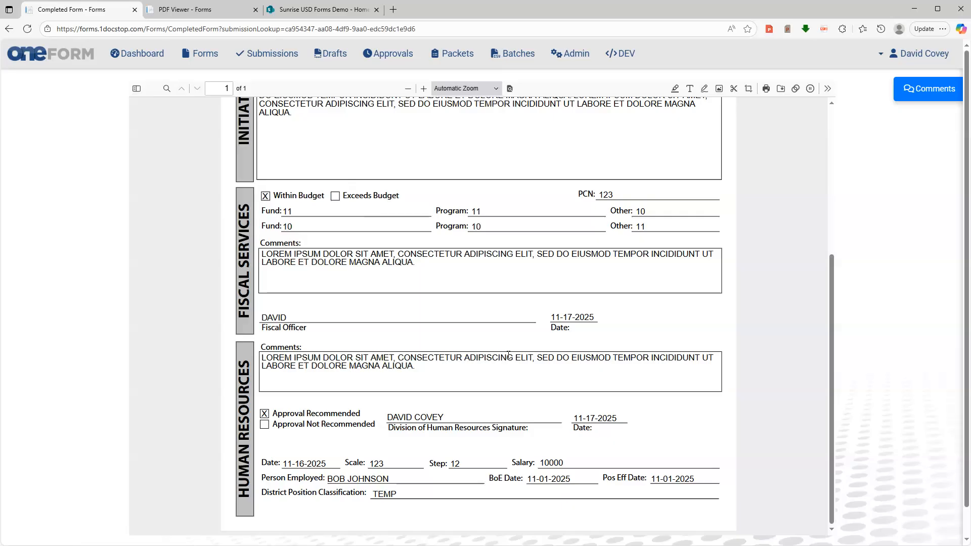
pyautogui.scroll(4, 788, 288)
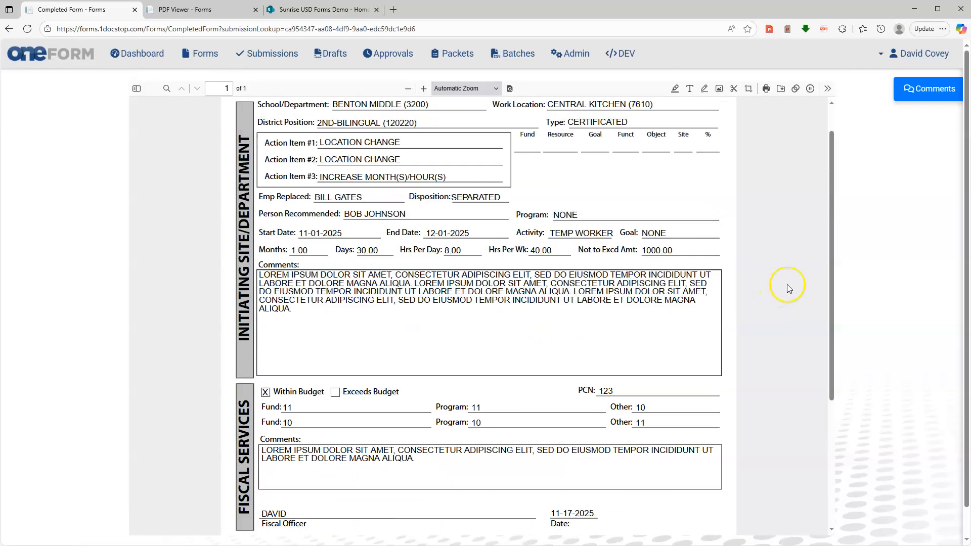
pyautogui.scroll(1, 787, 288)
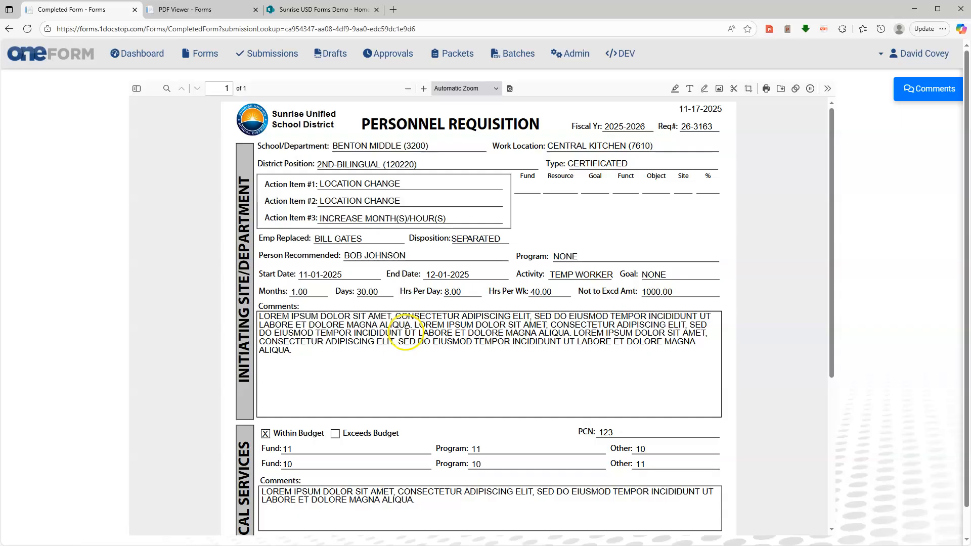
# Step: Switch to the Sunrise USD Forms Demo site in SharePoint and open its Personnel Requisition document library
pyautogui.click(319, 10)
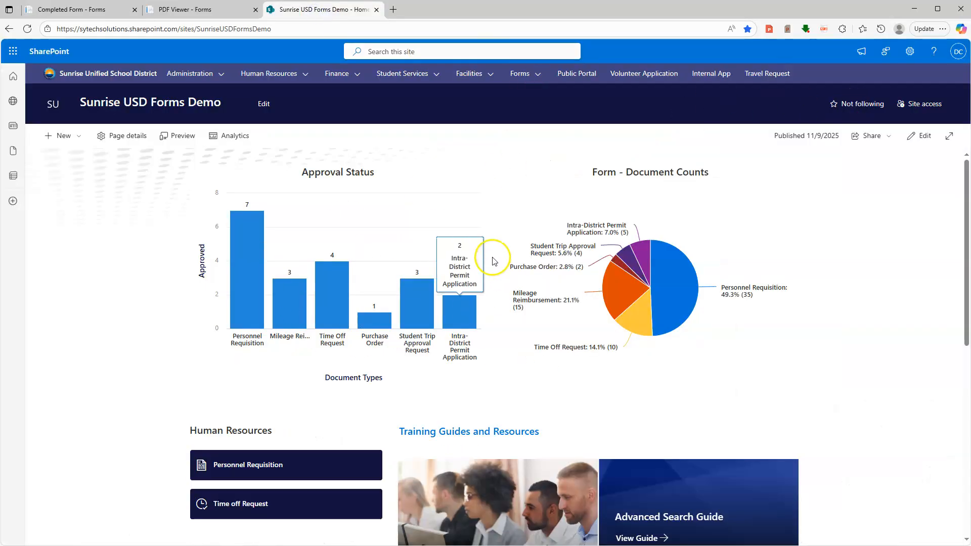
pyautogui.click(538, 76)
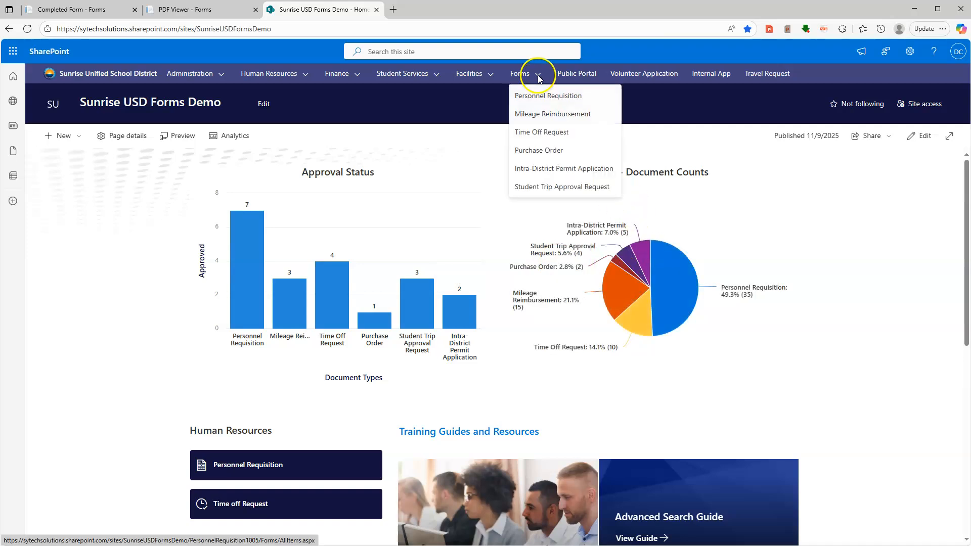
pyautogui.click(559, 98)
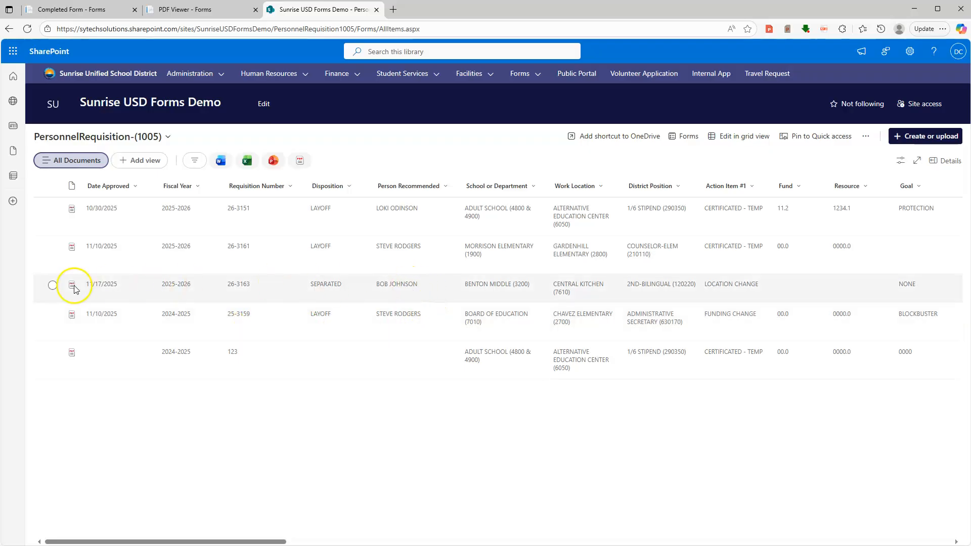
# Step: Open the requisition with the approval date 11/17/2025 from the library and look over the stored PDF
pyautogui.click(129, 283)
pyautogui.click(105, 285)
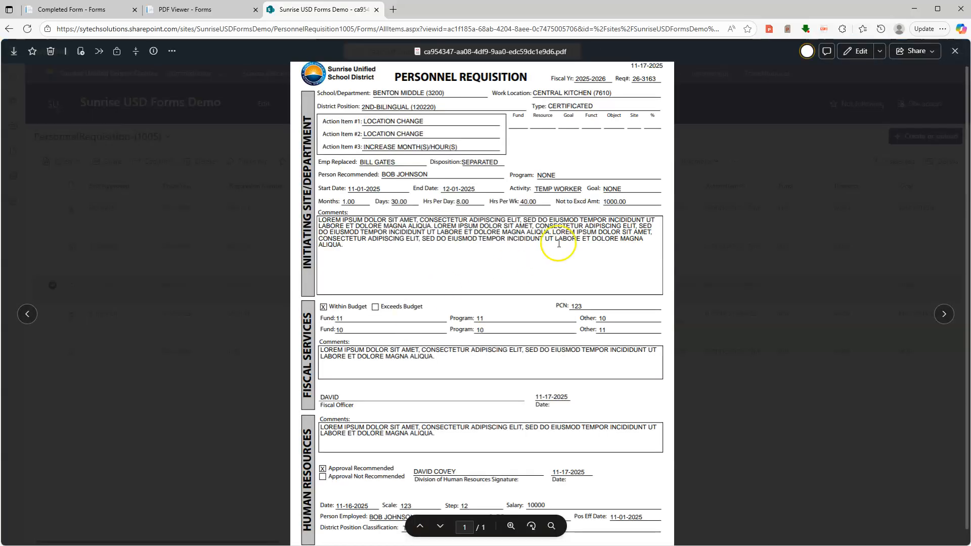
pyautogui.scroll(-1, 558, 244)
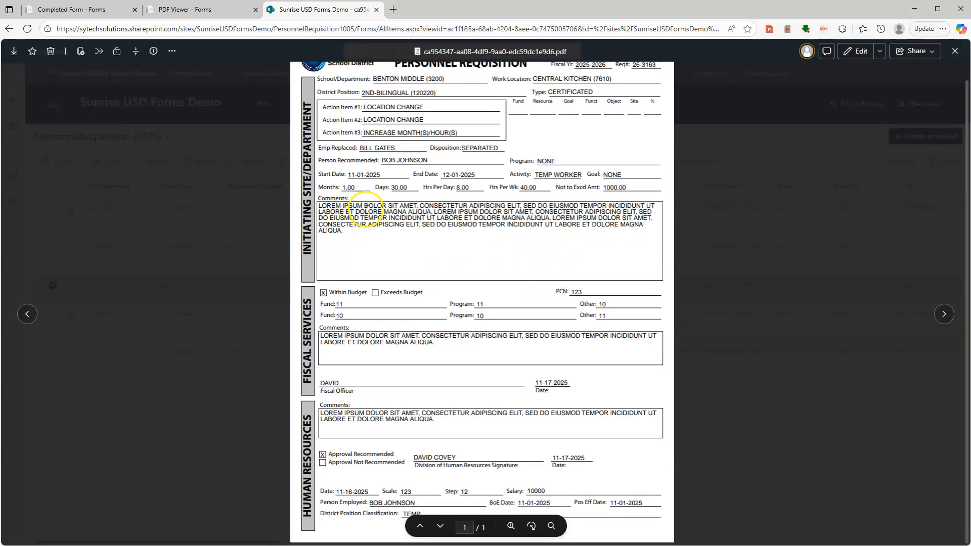
pyautogui.scroll(1, 365, 209)
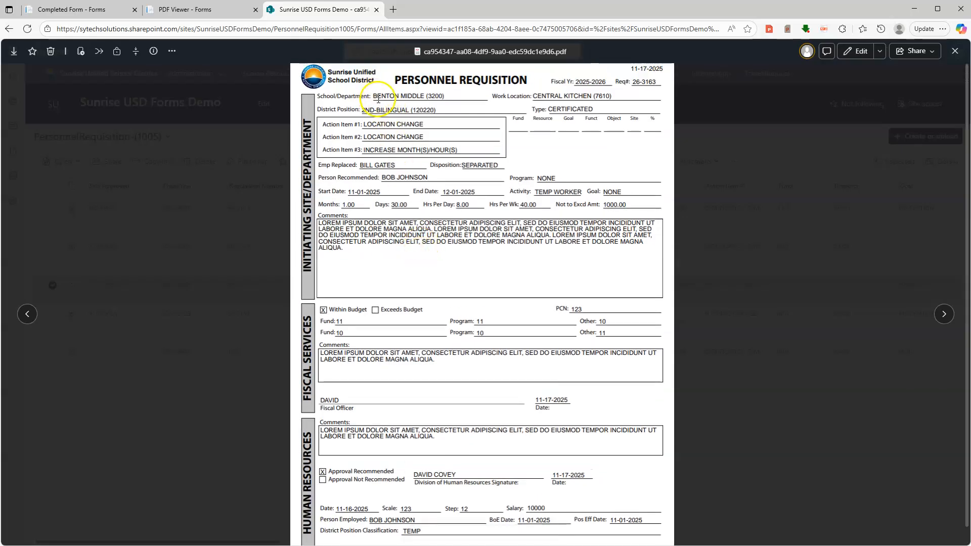
pyautogui.moveTo(347, 228); pyautogui.dragTo(362, 238)
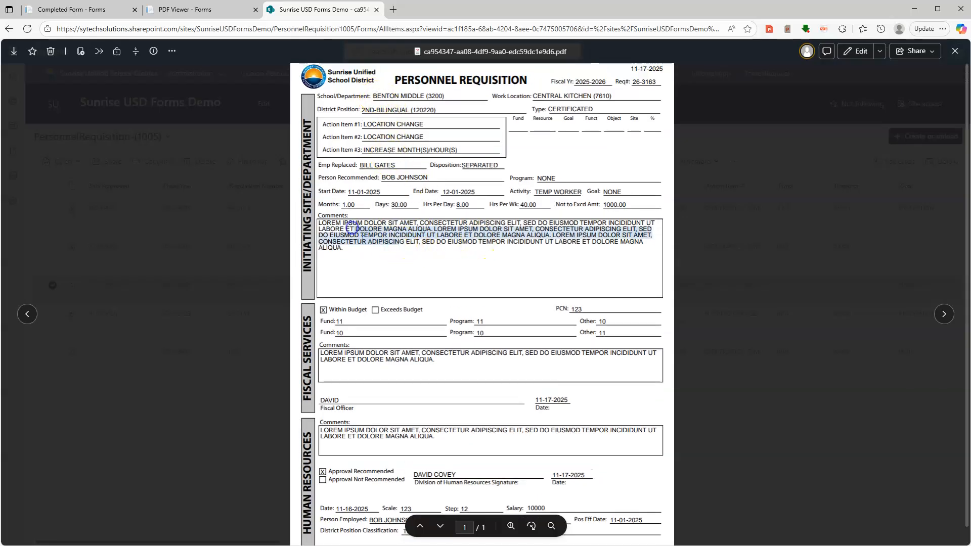
pyautogui.click(375, 246)
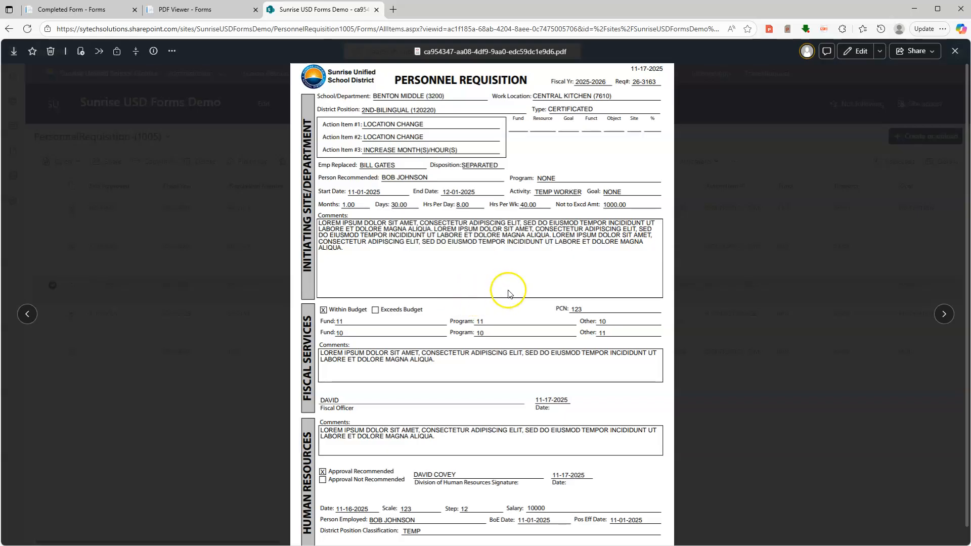